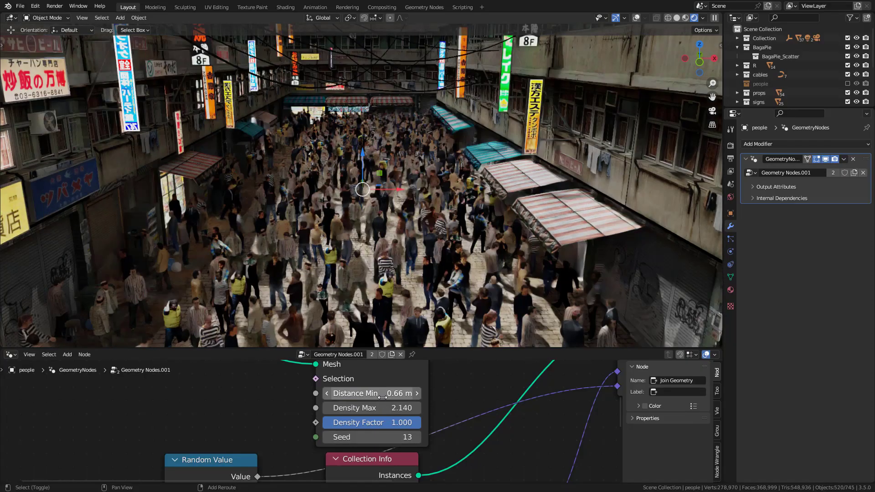
pyautogui.scroll(-5, 494, 430)
pyautogui.moveTo(493, 430); pyautogui.dragTo(465, 407, button='middle')
pyautogui.scroll(1, 450, 469)
pyautogui.scroll(4, 465, 406)
pyautogui.keyDown('shift'); pyautogui.moveTo(423, 390); pyautogui.dragTo(479, 390); pyautogui.keyUp('shift')
pyautogui.keyDown('shift'); pyautogui.moveTo(423, 445); pyautogui.dragTo(584, 444); pyautogui.keyUp('shift')
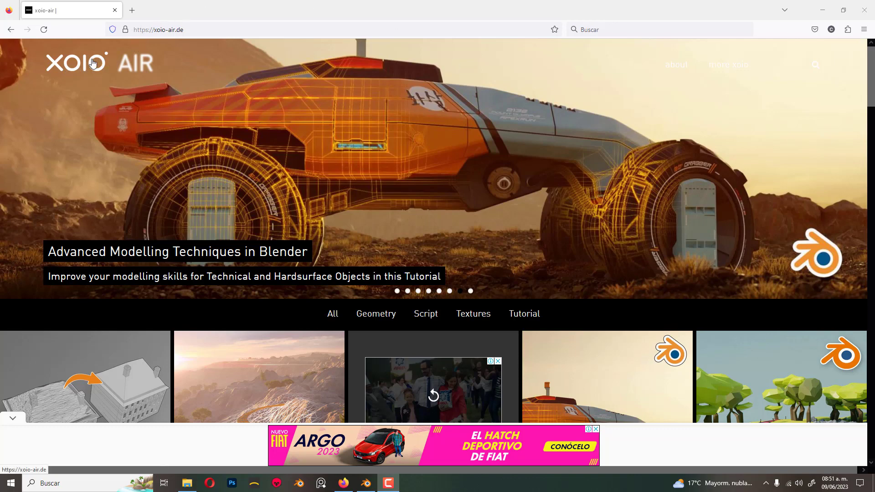
# In the browser, open the improved 3d scanned people post on xoio-air.de and download its xoio - 3d People archive
pyautogui.scroll(-2, 300, 236)
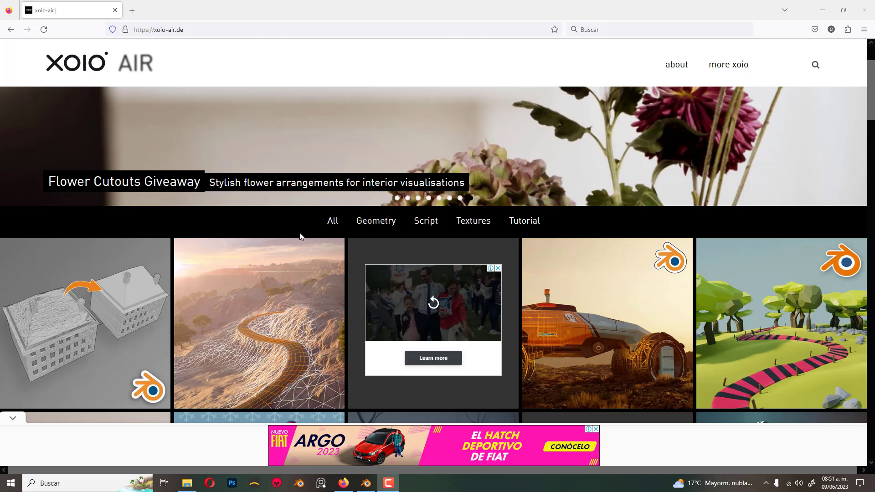
pyautogui.scroll(-14, 361, 301)
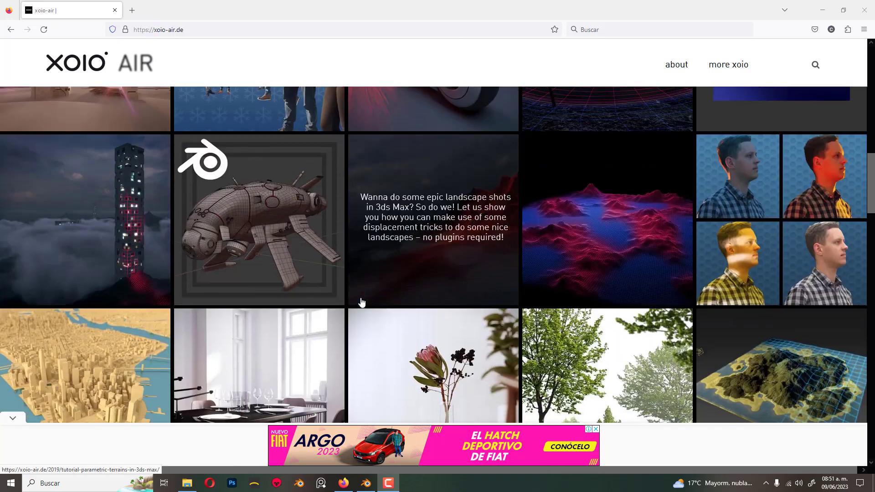
pyautogui.scroll(-8, 361, 301)
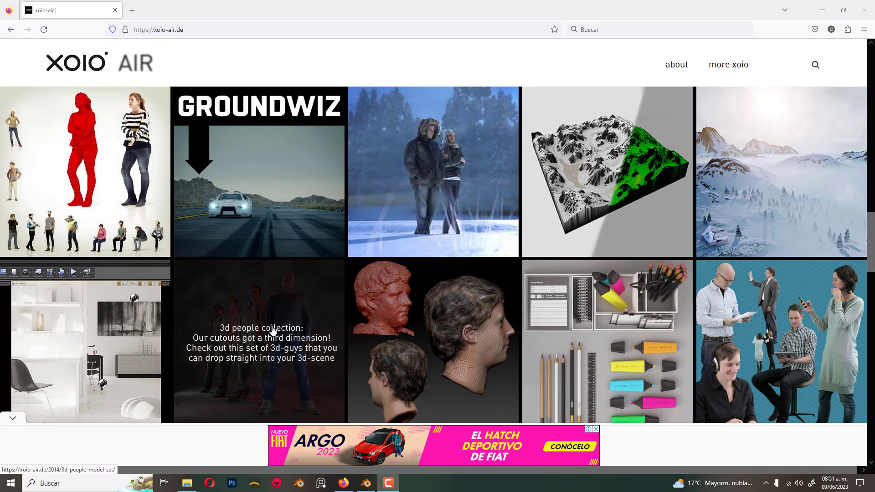
pyautogui.click(91, 168)
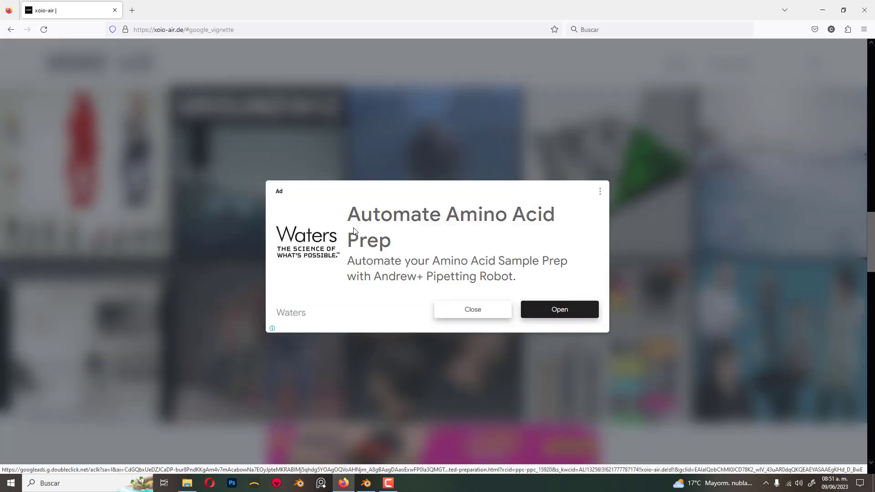
pyautogui.click(483, 315)
pyautogui.click(473, 315)
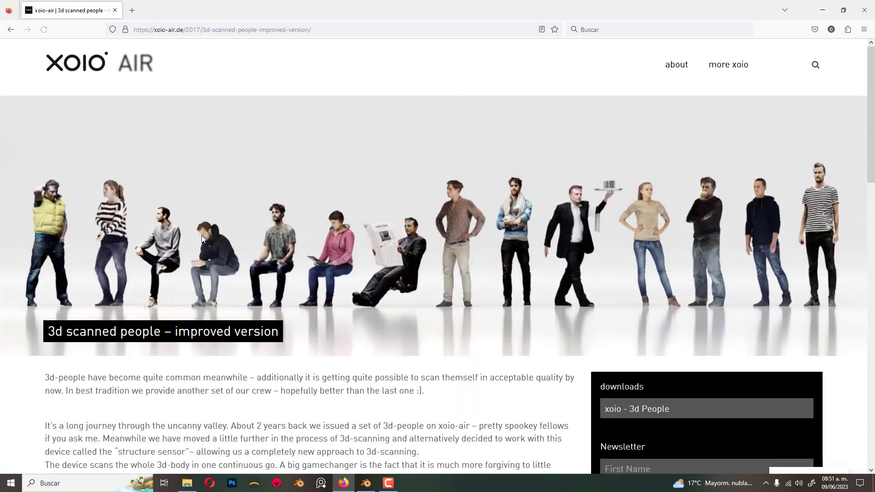
pyautogui.scroll(-3, 381, 236)
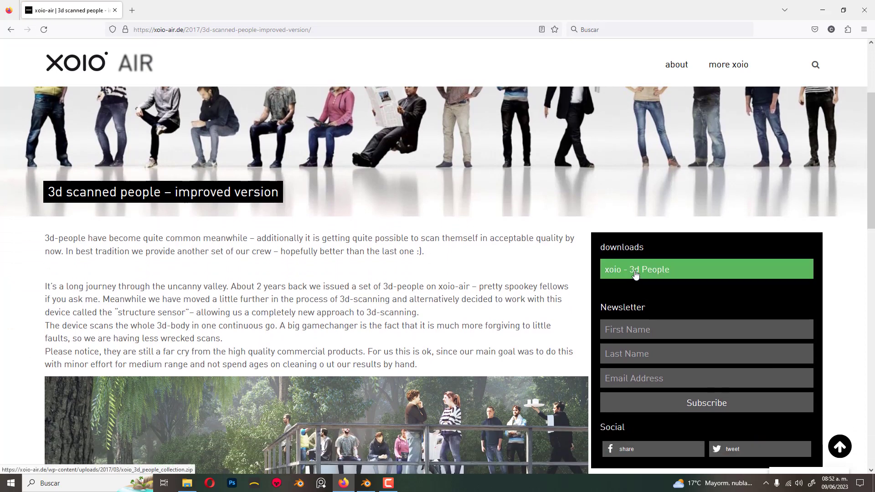
pyautogui.click(668, 273)
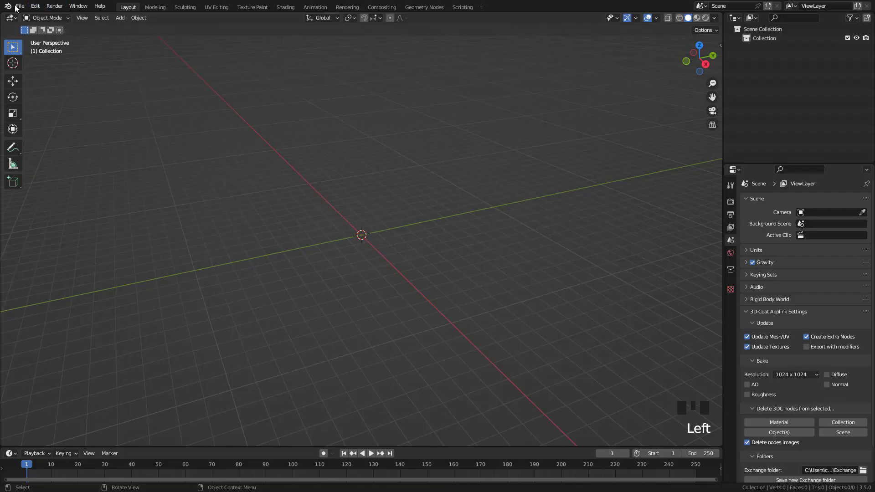
# In Blender, import xoio_People_Collection_OBJ.obj as a Wavefront OBJ from the xoio_3d_people_collection folder
pyautogui.click(19, 6)
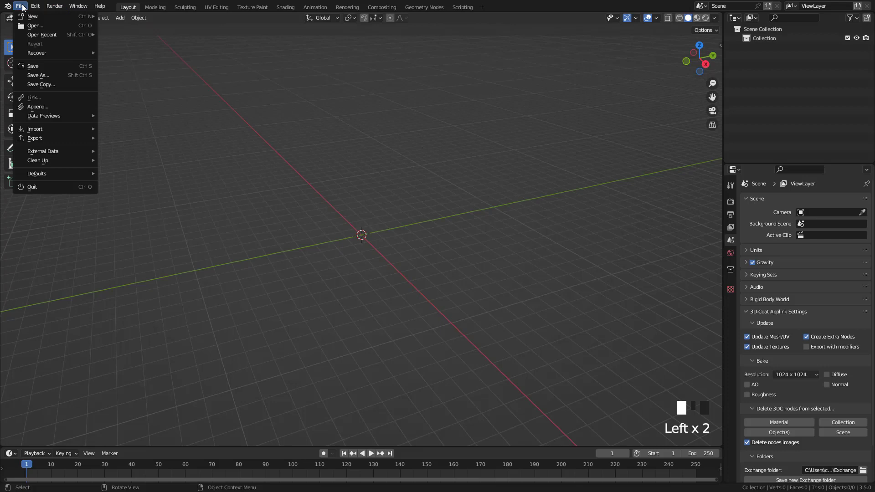
pyautogui.moveTo(46, 130)
pyautogui.click(116, 217)
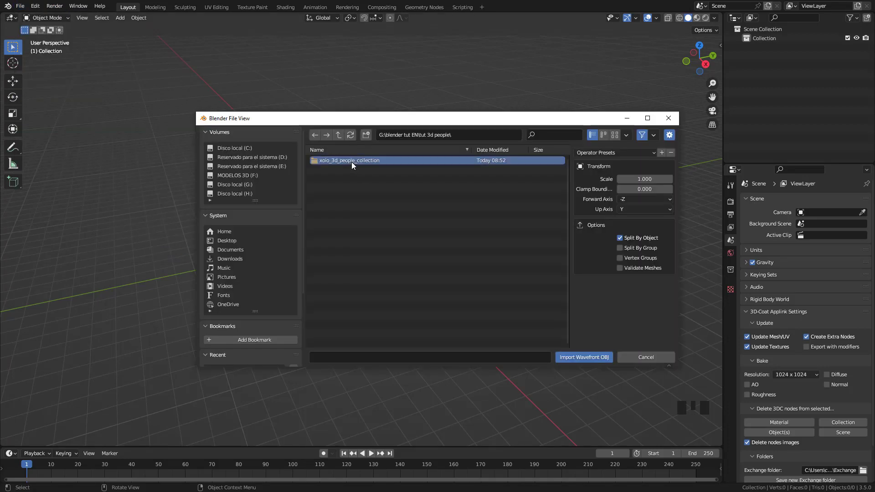
pyautogui.click(351, 163)
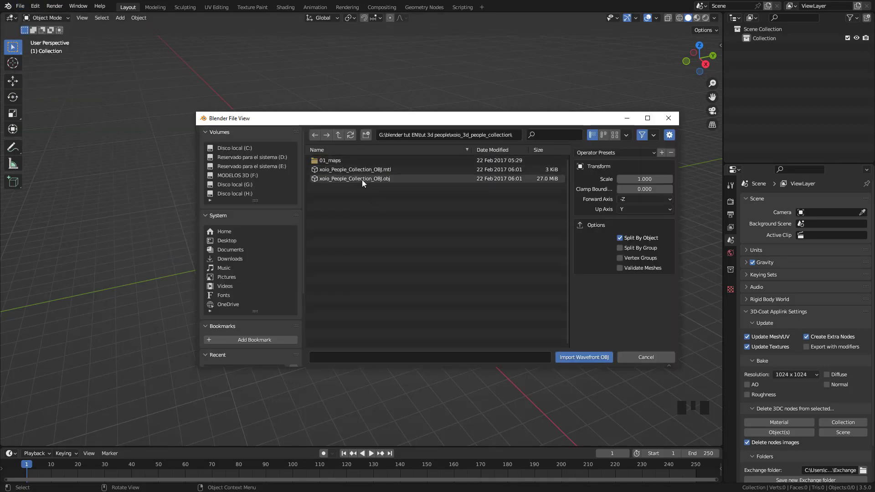
pyautogui.click(362, 179)
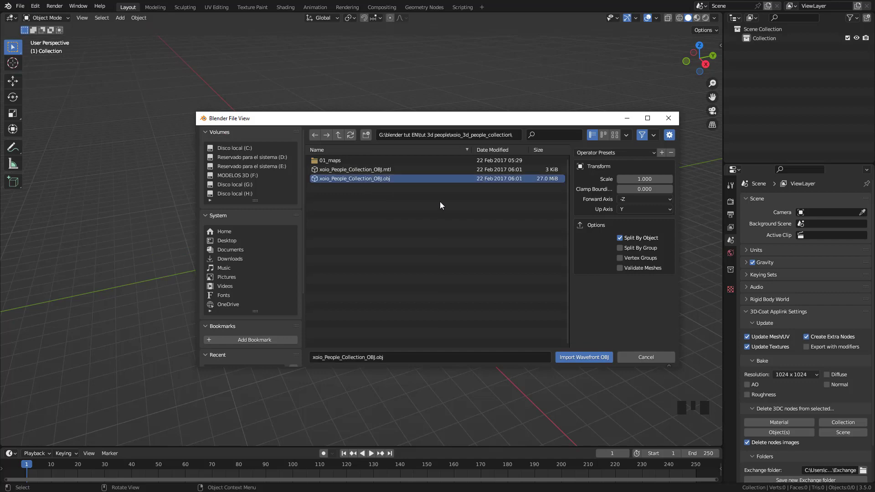
pyautogui.click(595, 357)
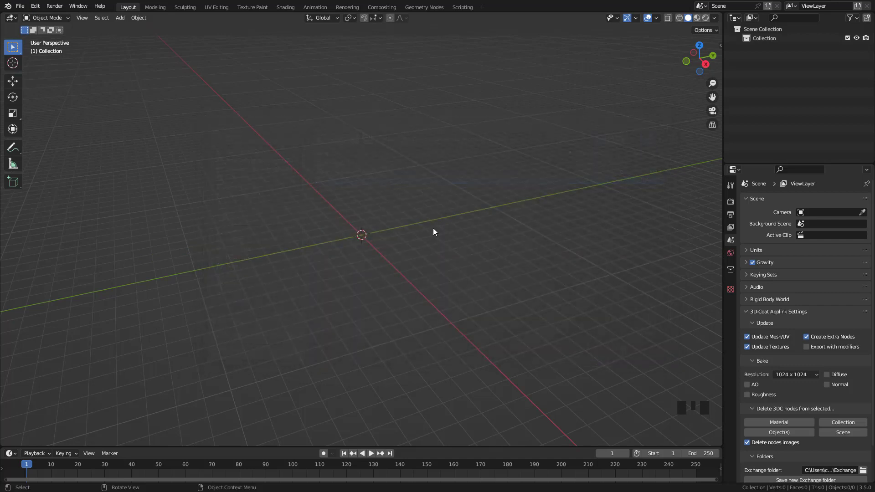
# Show the imported people in Material Preview shading and frame the whole group in the viewport
pyautogui.scroll(-20, 433, 228)
pyautogui.scroll(4, 435, 228)
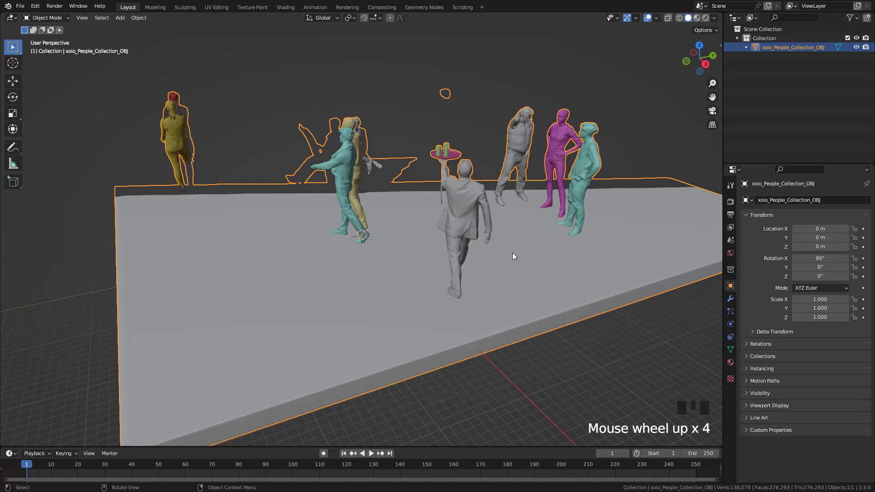
pyautogui.press('s')
pyautogui.click(414, 231)
pyautogui.scroll(4, 437, 230)
pyautogui.moveTo(447, 231); pyautogui.dragTo(473, 224, button='middle')
pyautogui.press('s')
pyautogui.click(425, 219)
pyautogui.press('s')
pyautogui.click(408, 221)
# Enlarge the timeline area and change it to the Shader Editor
pyautogui.moveTo(532, 447); pyautogui.dragTo(533, 264)
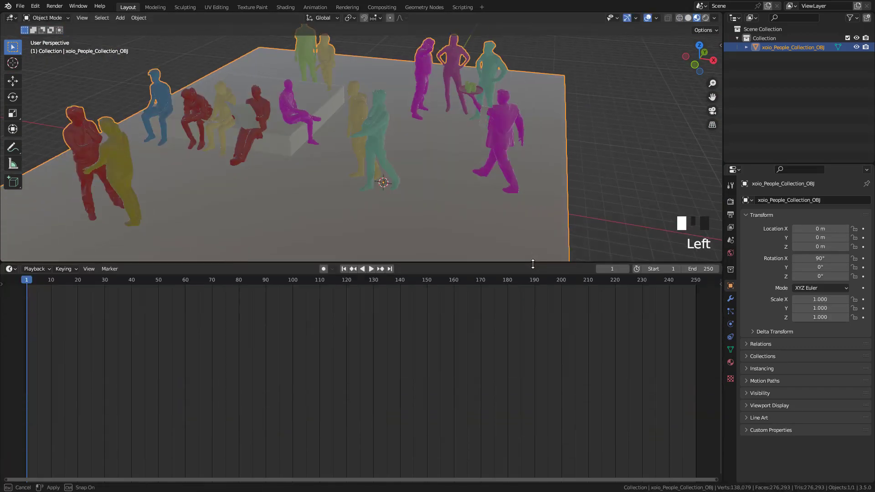
pyautogui.click(9, 272)
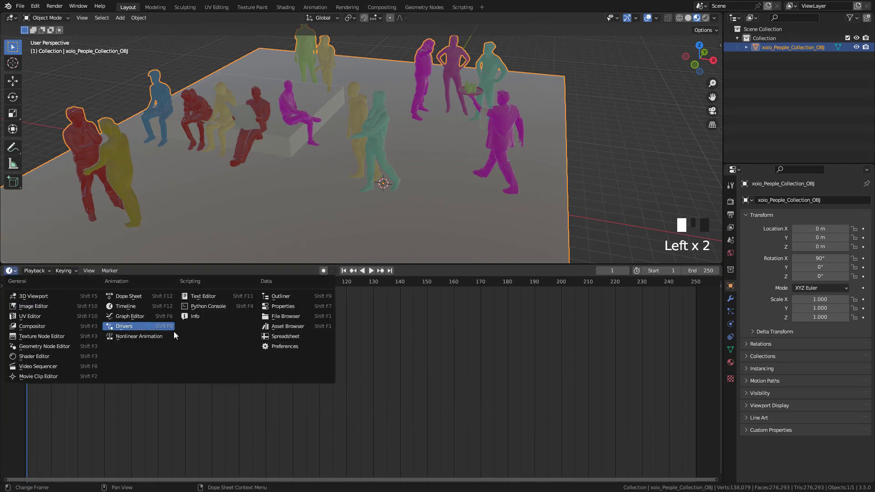
pyautogui.click(37, 357)
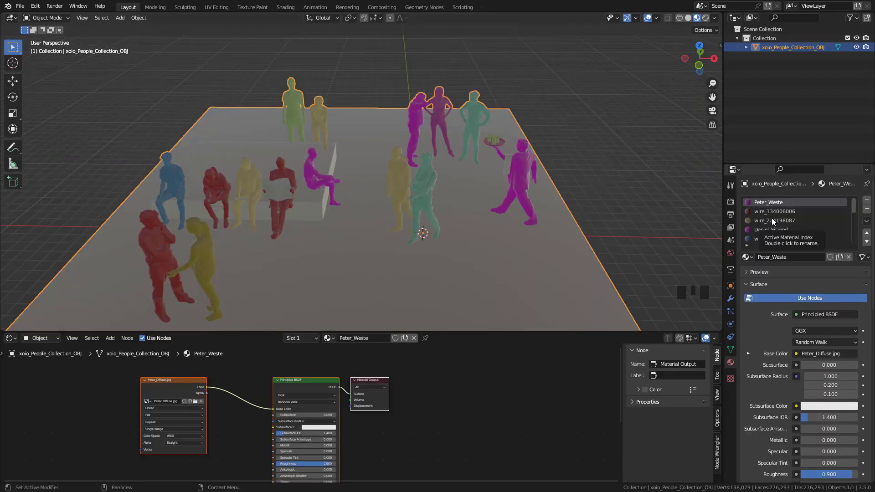
# Examine the imported object's material slots, including the node setups of wire_177027088 and Peter_Waiter
pyautogui.scroll(-1, 772, 216)
pyautogui.scroll(-14, 772, 219)
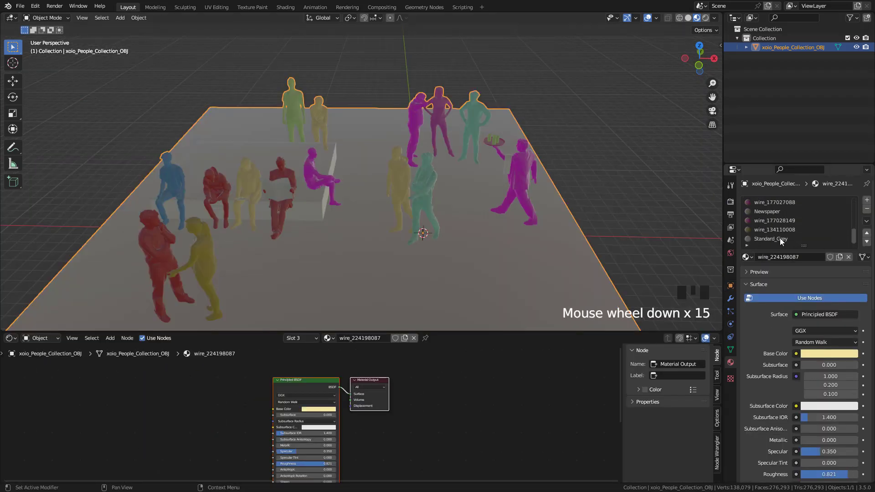
pyautogui.scroll(3, 780, 234)
pyautogui.click(772, 231)
pyautogui.click(311, 385)
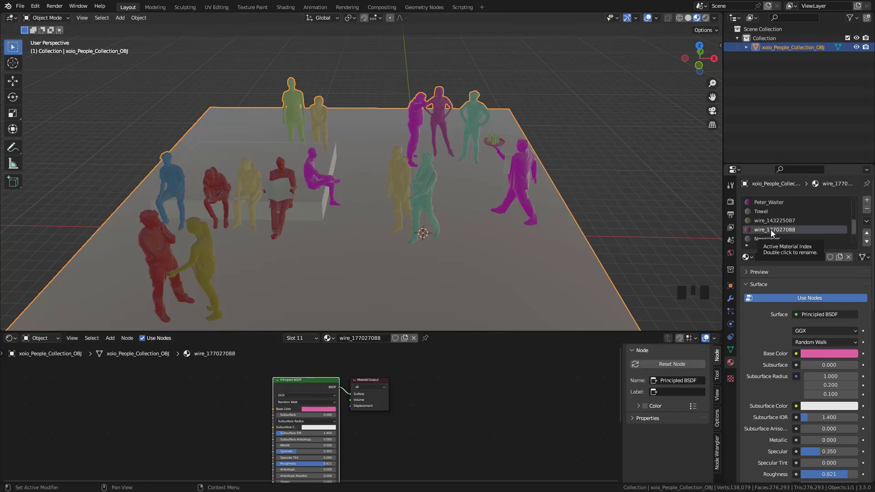
pyautogui.click(767, 203)
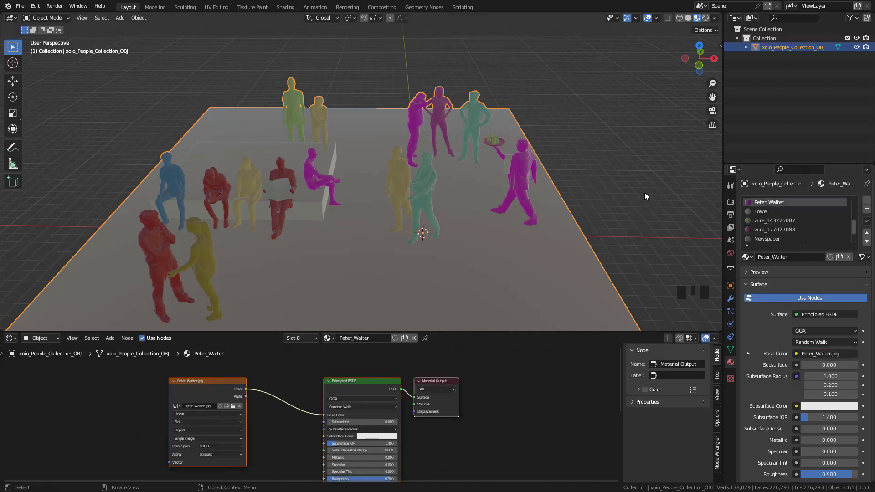
# Remove all material slots from the imported people collection object
pyautogui.click(867, 211)
pyautogui.click(867, 210)
pyautogui.click(867, 209)
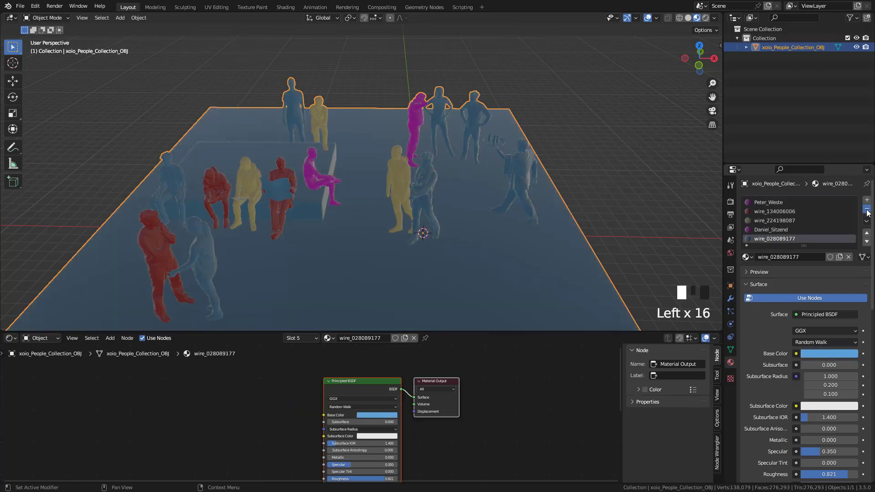
pyautogui.click(867, 210)
pyautogui.click(867, 209)
# Separate the entire people collection mesh into individual objects by loose parts and return to Object Mode
pyautogui.middleClick(466, 156)
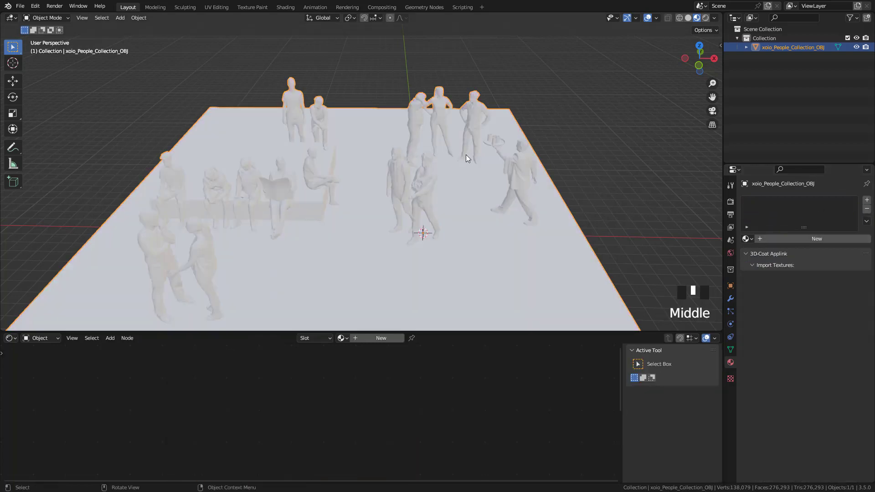
pyautogui.press('Tab')
pyautogui.press('a')
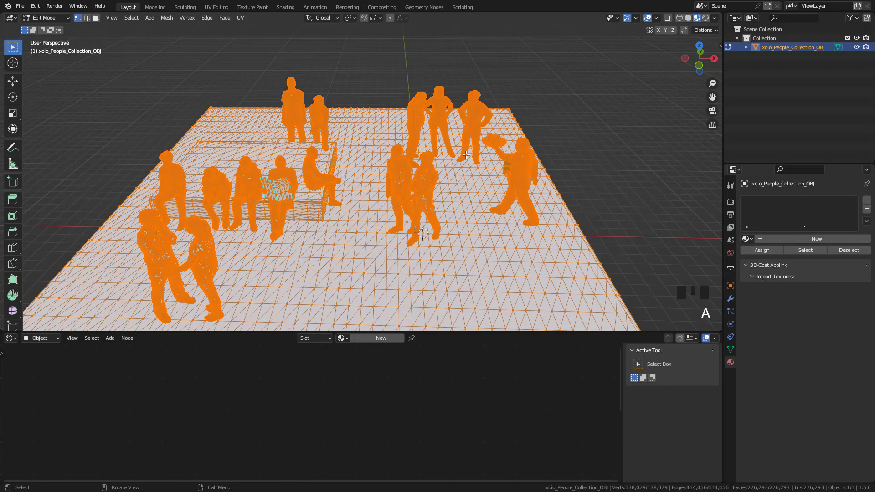
pyautogui.press('p')
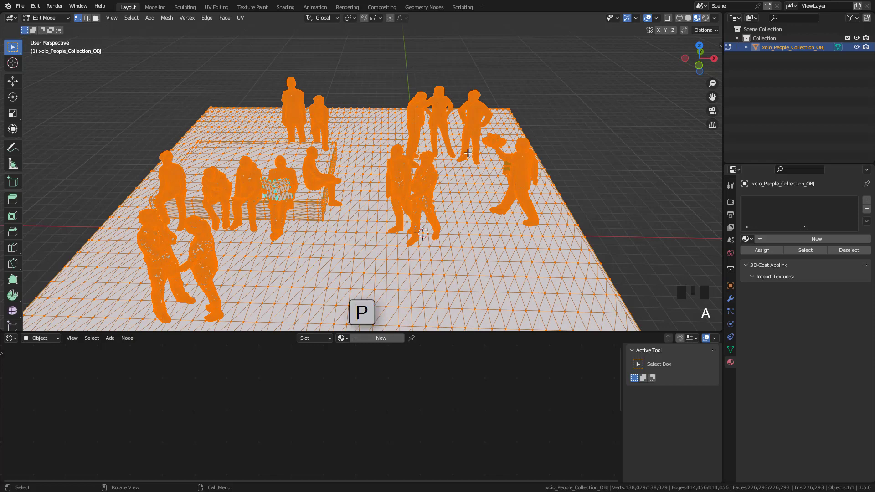
pyautogui.press('p')
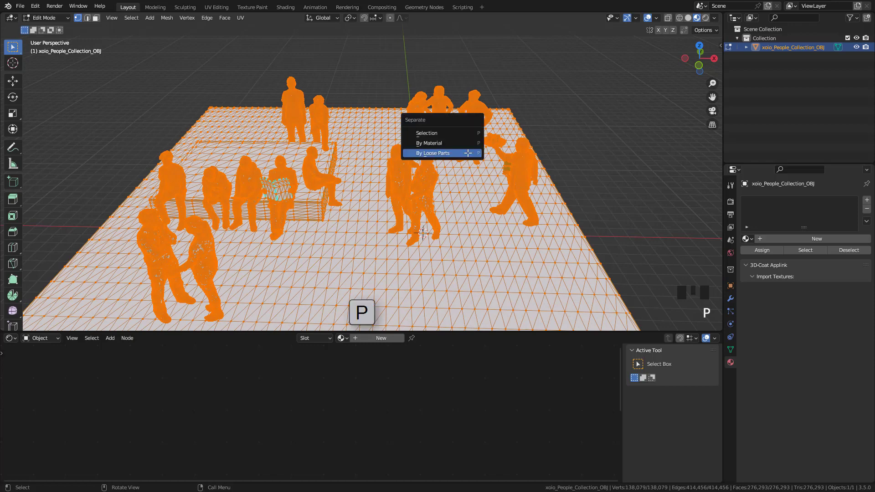
pyautogui.click(445, 153)
pyautogui.moveTo(445, 157)
pyautogui.mouseDown(button='middle')
pyautogui.moveTo(515, 144)
pyautogui.moveTo(447, 152)
pyautogui.mouseUp(button='middle')
pyautogui.press('Tab')
# Join the waiter's two separate hands with his body into one object
pyautogui.scroll(4, 511, 160)
pyautogui.keyDown('shift'); pyautogui.moveTo(512, 160); pyautogui.dragTo(471, 170, button='middle'); pyautogui.keyUp('shift')
pyautogui.scroll(2, 471, 164)
pyautogui.click(466, 132)
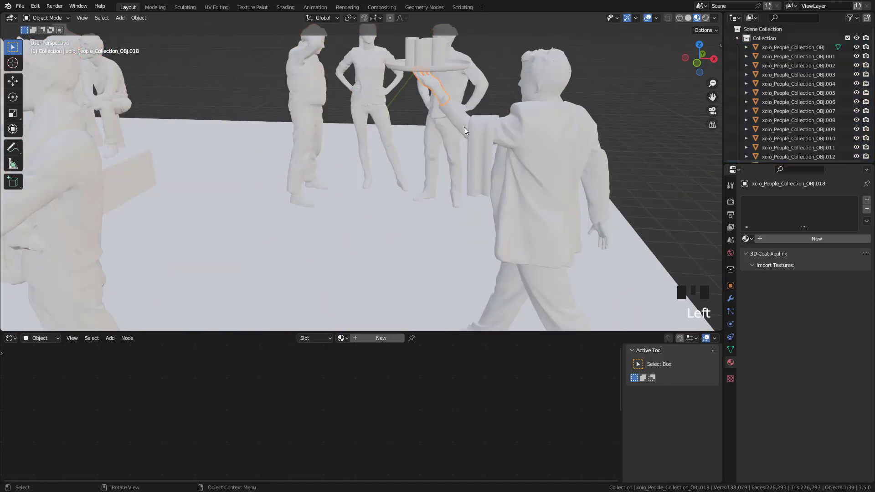
pyautogui.keyDown('shift'); pyautogui.click(604, 233); pyautogui.keyUp('shift')
pyautogui.keyDown('shift'); pyautogui.click(560, 168); pyautogui.keyUp('shift')
pyautogui.hotkey('ctrl', 'j')
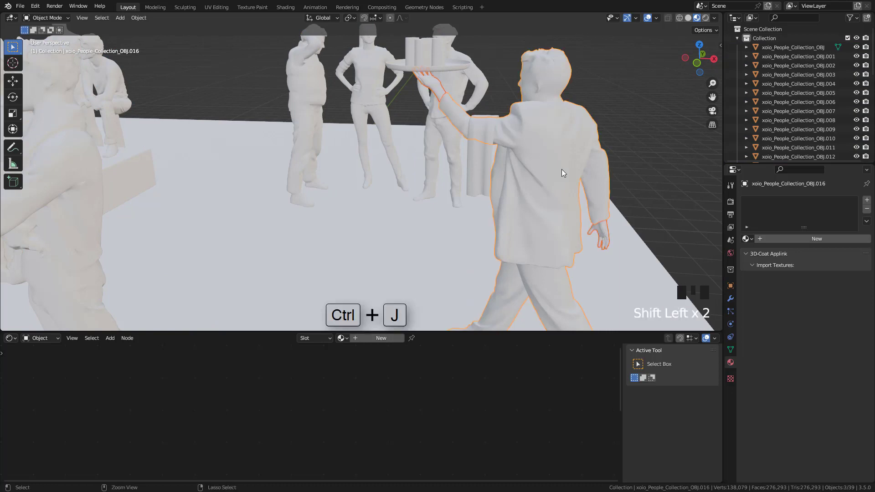
# Give the standing figure with crossed arms near the origin a new material with linked Texture Coordinate, Mapping and Image Texture nodes
pyautogui.scroll(-4, 510, 146)
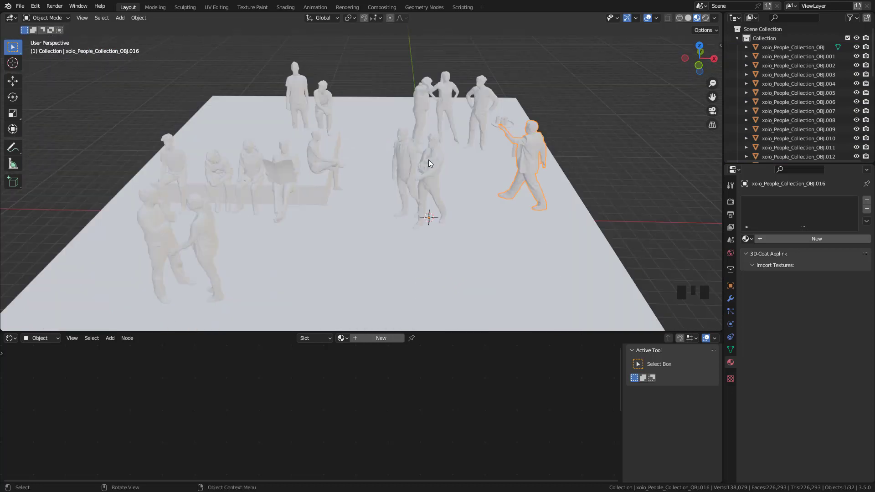
pyautogui.click(429, 159)
pyautogui.click(378, 338)
pyautogui.click(351, 381)
pyautogui.hotkey('ctrl', 't')
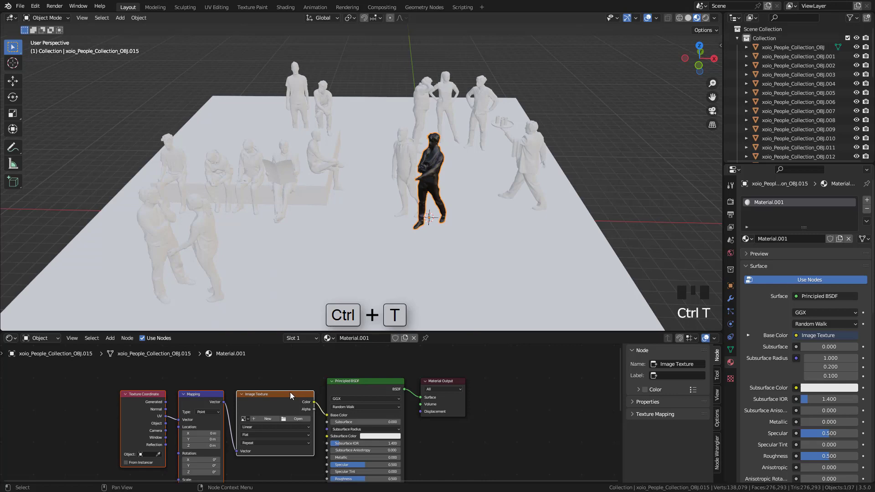
pyautogui.moveTo(283, 395); pyautogui.dragTo(225, 389)
# Search the add-on preferences for "node" to check whether Node Wrangler is enabled, then close the preferences
pyautogui.click(35, 6)
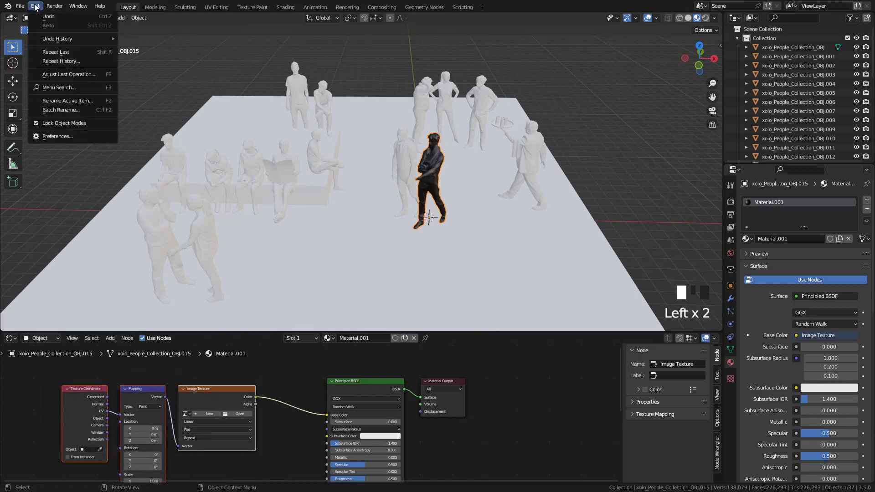
pyautogui.click(52, 136)
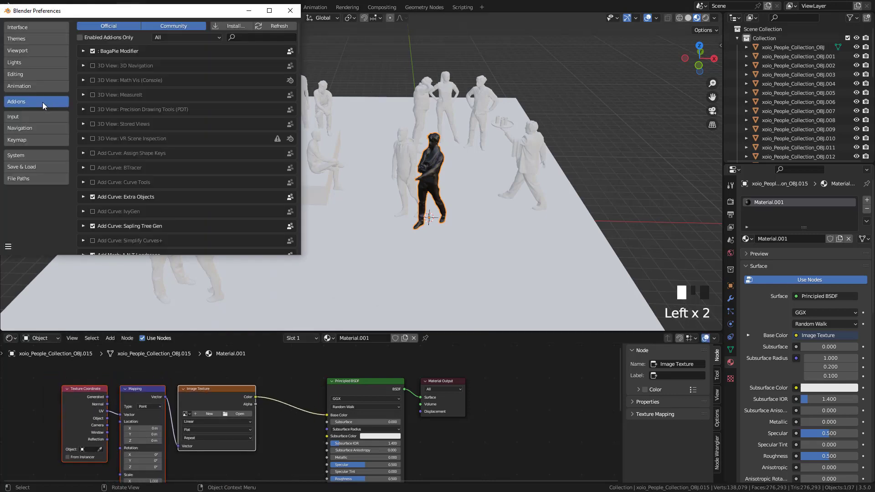
pyautogui.click(244, 37)
pyautogui.write('node')
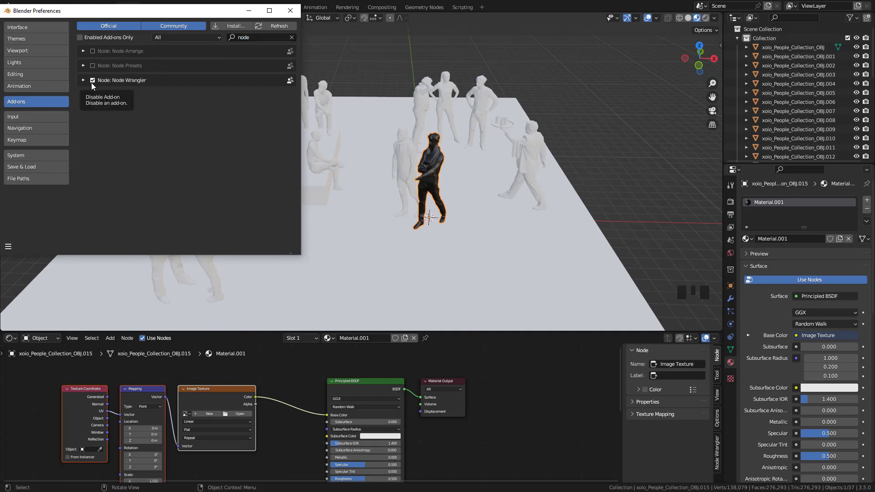
pyautogui.click(290, 10)
# Load Miguel_Scarf_Diffuse.jpg from the 01_maps folder into the Image Texture node of the crossed-arms figure's material
pyautogui.moveTo(502, 170)
pyautogui.mouseDown(button='middle')
pyautogui.moveTo(477, 171)
pyautogui.moveTo(511, 170)
pyautogui.mouseUp(button='middle')
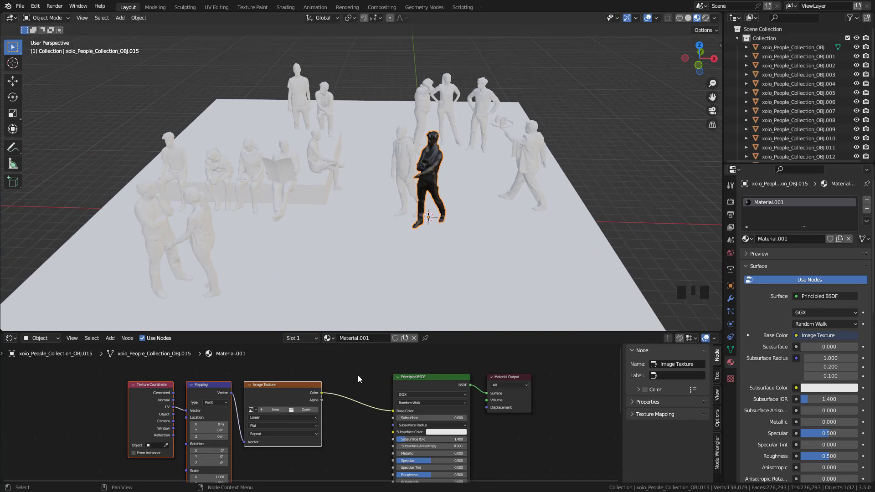
pyautogui.click(304, 410)
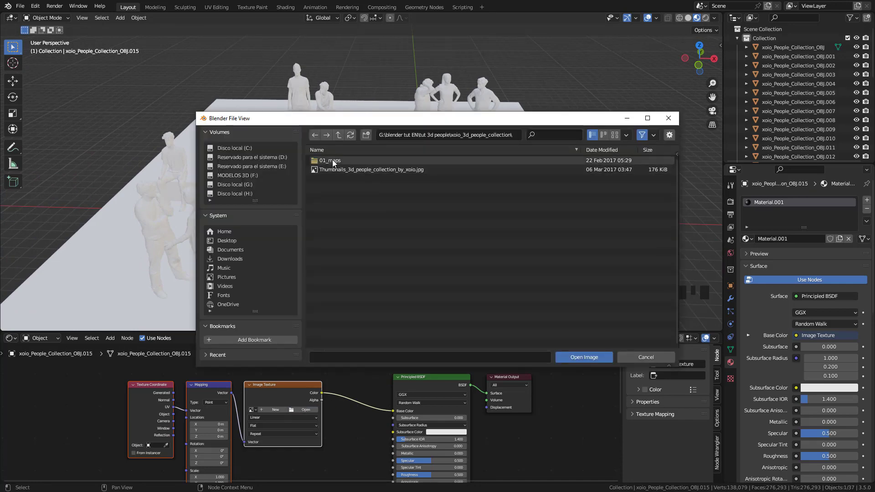
pyautogui.doubleClick(332, 160)
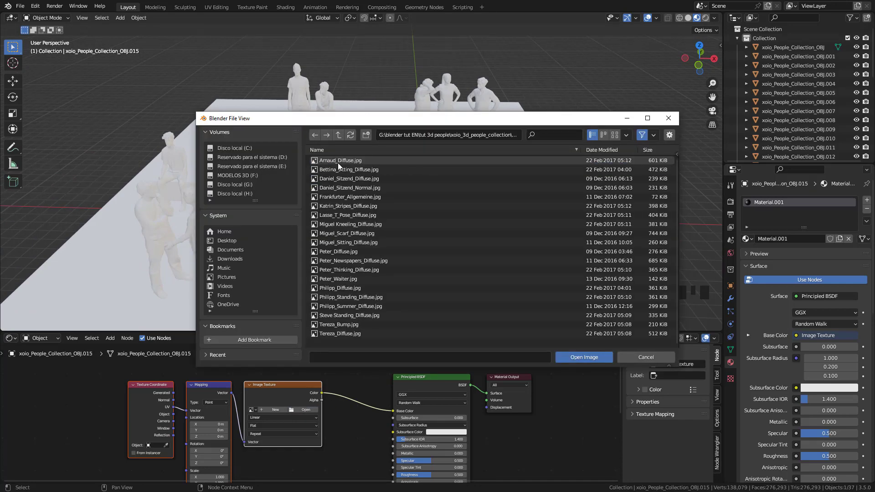
pyautogui.click(615, 135)
pyautogui.moveTo(456, 118); pyautogui.dragTo(436, 227)
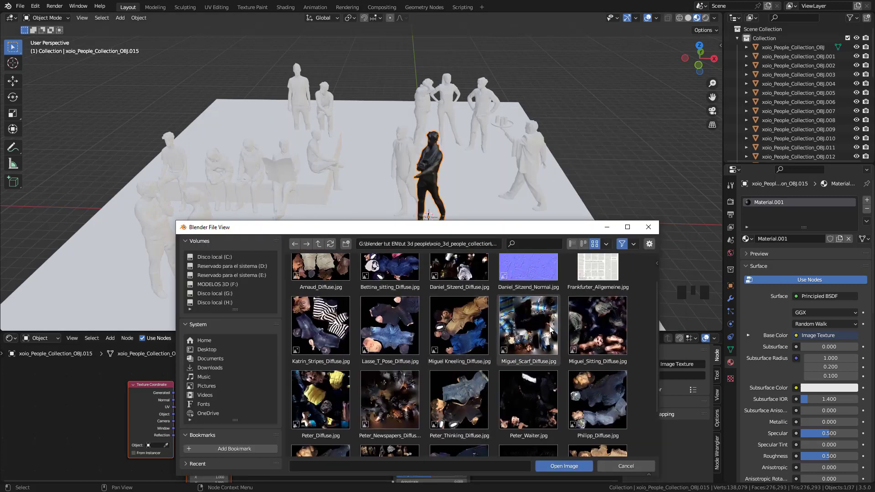
pyautogui.click(540, 338)
pyautogui.doubleClick(536, 335)
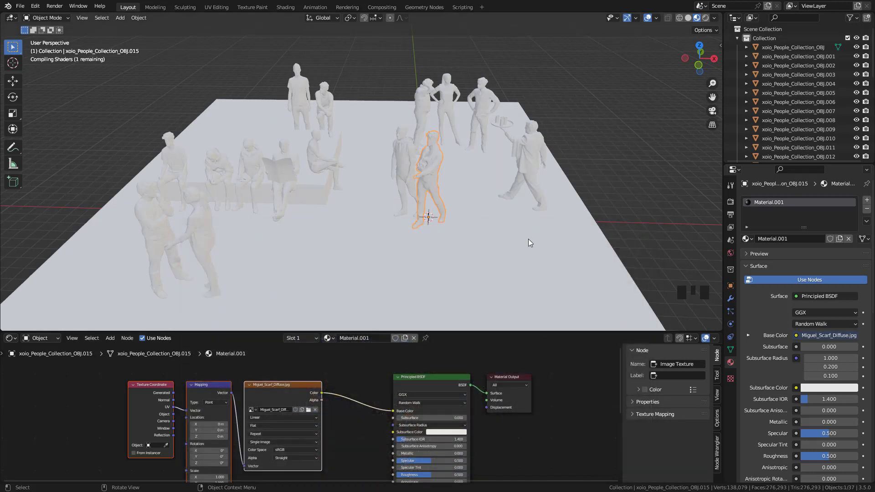
pyautogui.moveTo(489, 175); pyautogui.dragTo(541, 159, button='middle')
pyautogui.press('KP_Decimal')
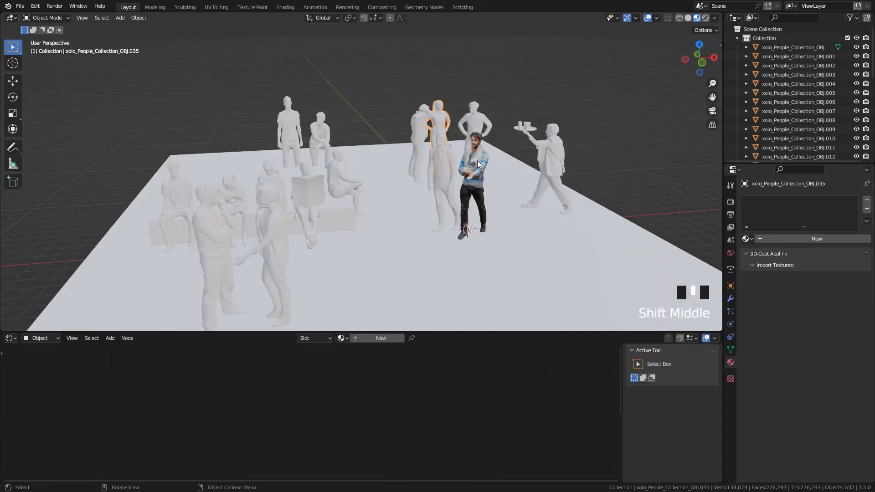
# Give the standing woman with the outstretched arm a new material with linked texture nodes, using Katrin_Stripes_Diffuse.jpg as its image
pyautogui.click(477, 160)
pyautogui.click(280, 229)
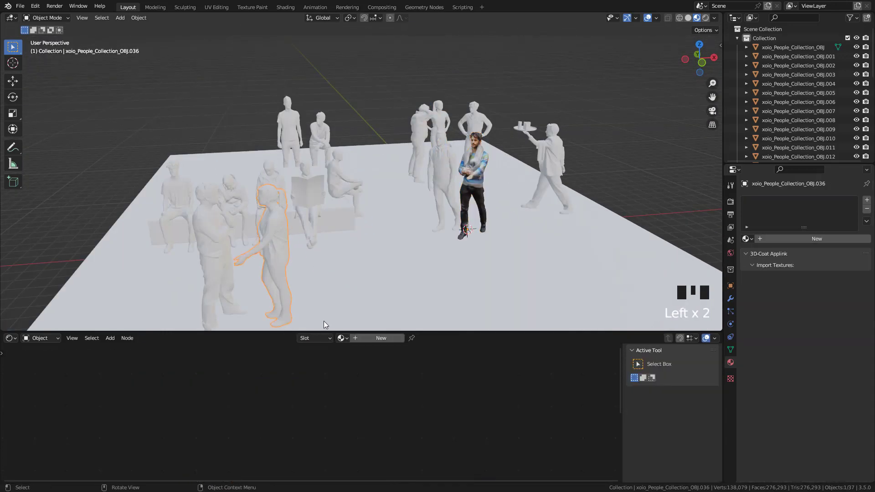
pyautogui.click(365, 336)
pyautogui.click(396, 381)
pyautogui.hotkey('ctrl', 't')
pyautogui.click(364, 414)
pyautogui.click(340, 228)
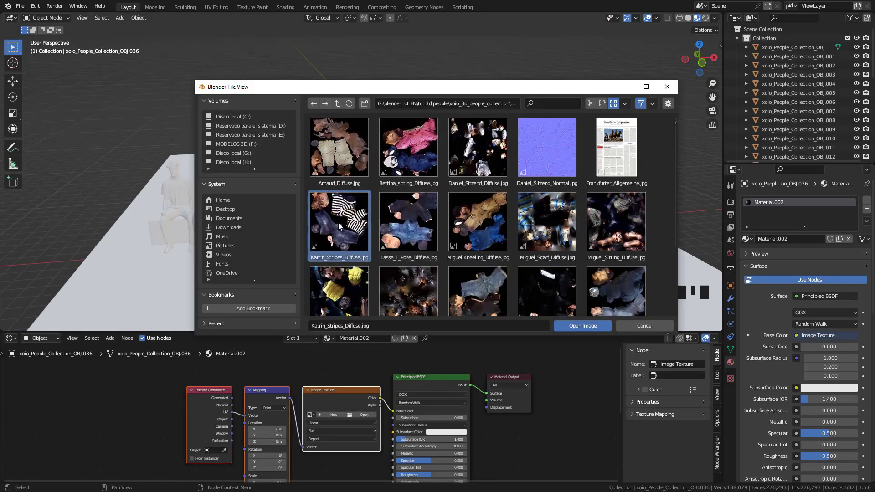
pyautogui.doubleClick(340, 223)
pyautogui.moveTo(368, 203); pyautogui.dragTo(390, 190, button='middle')
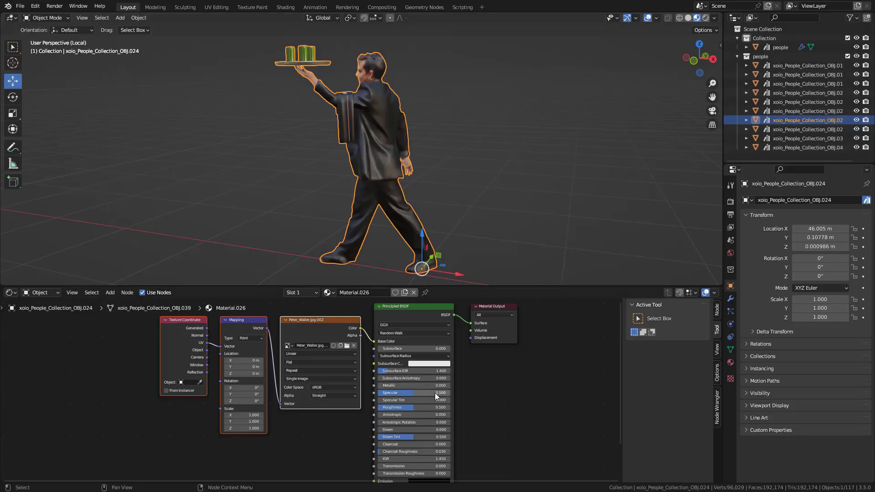
# Lower the Specular value of the waiter's Principled BSDF material
pyautogui.moveTo(430, 393); pyautogui.dragTo(383, 386)
pyautogui.moveTo(393, 165); pyautogui.dragTo(406, 192, button='middle')
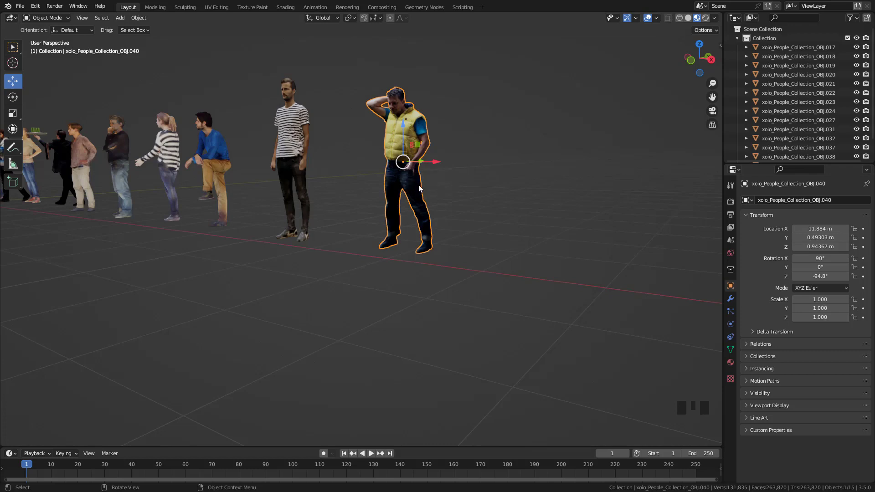
# Select one sole vertex on each shoe of the man in the yellow vest and snap the 3D cursor midway between them
pyautogui.press('KP_Decimal')
pyautogui.moveTo(389, 176); pyautogui.dragTo(453, 215, button='middle')
pyautogui.scroll(-2, 465, 216)
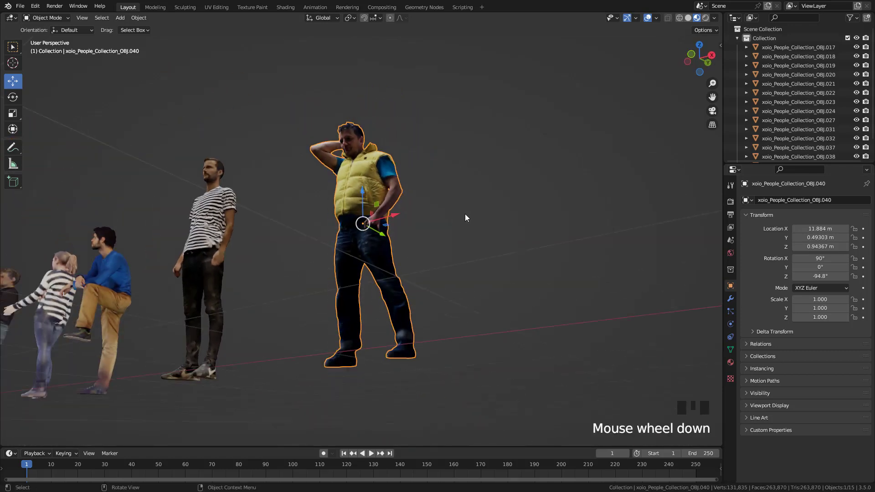
pyautogui.press('Tab')
pyautogui.moveTo(428, 250)
pyautogui.keyDown('shift'); pyautogui.mouseDown(button='middle')
pyautogui.moveTo(433, 205)
pyautogui.moveTo(428, 255)
pyautogui.mouseUp(button='middle'); pyautogui.keyUp('shift')
pyautogui.scroll(2, 426, 262)
pyautogui.click(330, 304)
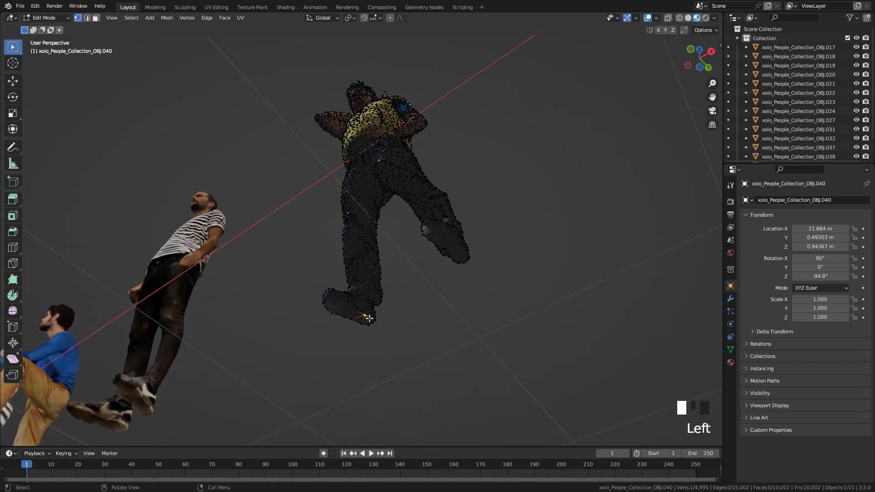
pyautogui.keyDown('shift'); pyautogui.click(449, 238); pyautogui.keyUp('shift')
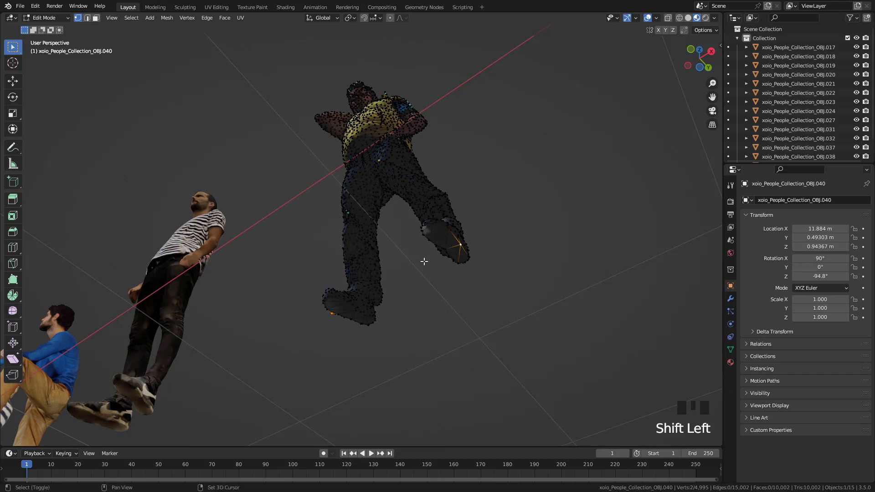
pyautogui.hotkey('shift', 's')
pyautogui.click(428, 313)
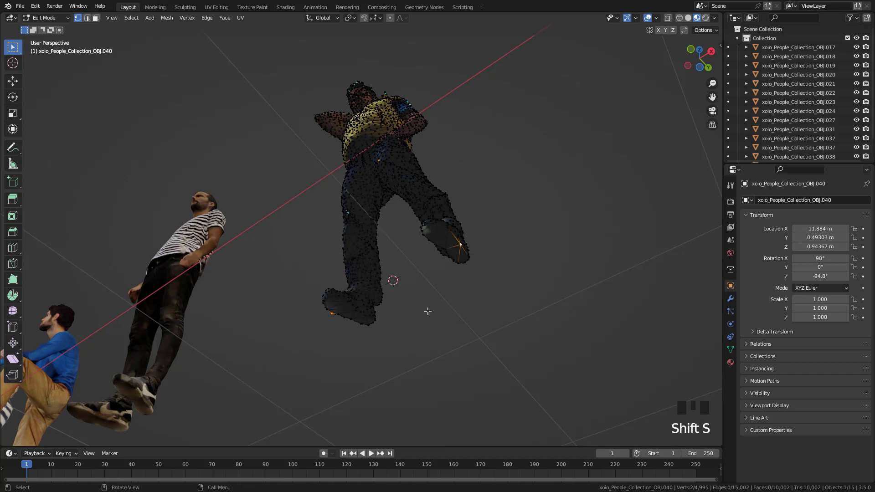
# Return to Object Mode and set the yellow-vest man's origin to the 3D cursor
pyautogui.press('Tab')
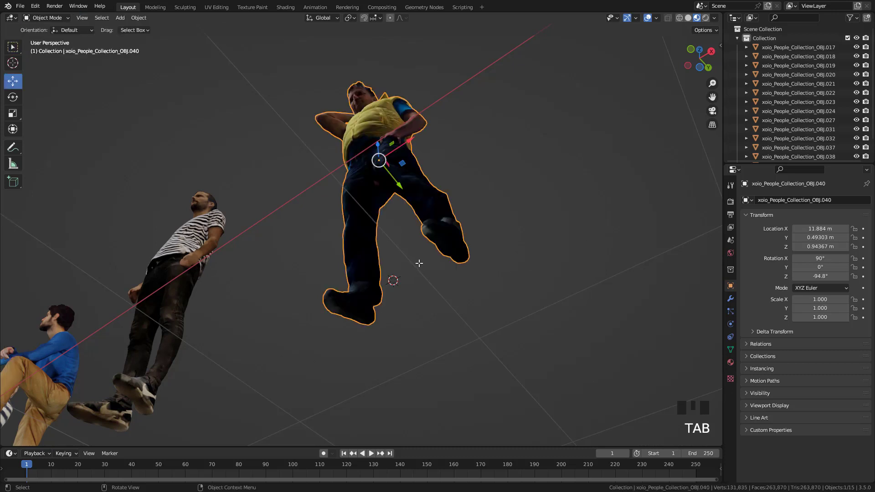
pyautogui.rightClick(415, 257)
pyautogui.moveTo(415, 257)
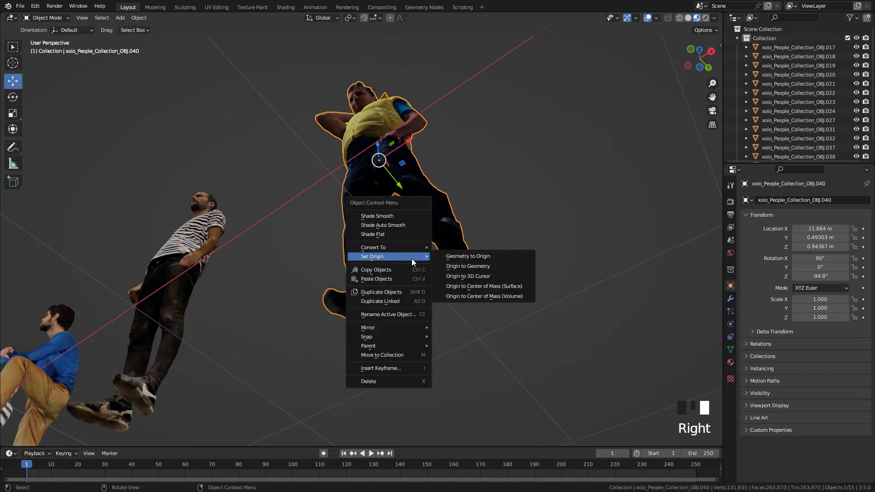
pyautogui.click(475, 277)
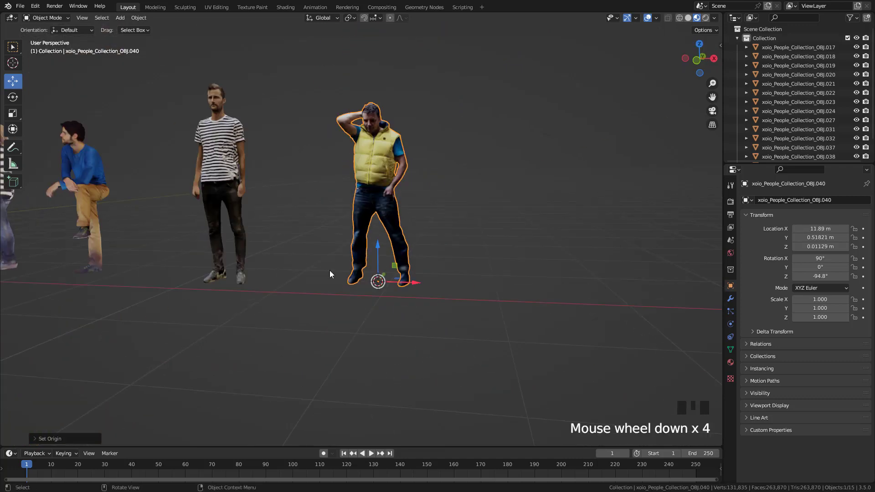
# Snap the 3D cursor to two sole vertices of the blue-shirted man's standing foot and set his origin there
pyautogui.press('Tab')
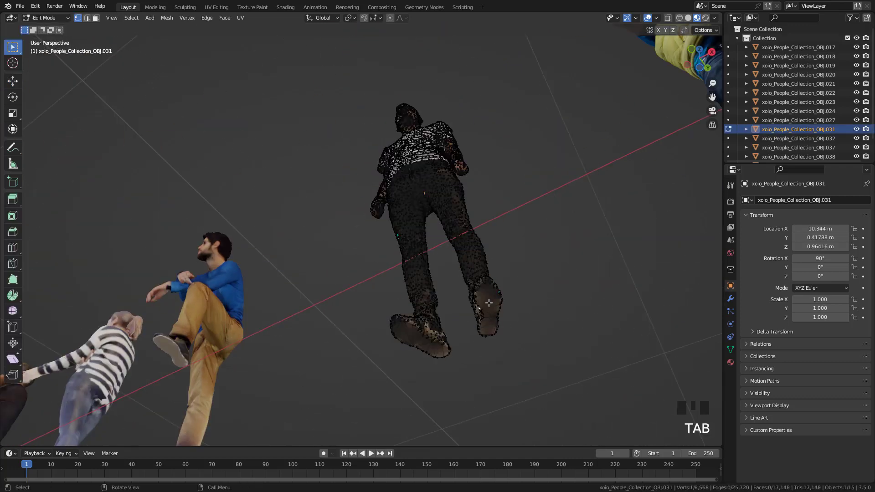
pyautogui.hotkey('shift', 'Left')
pyautogui.press('Tab')
pyautogui.press('Right')
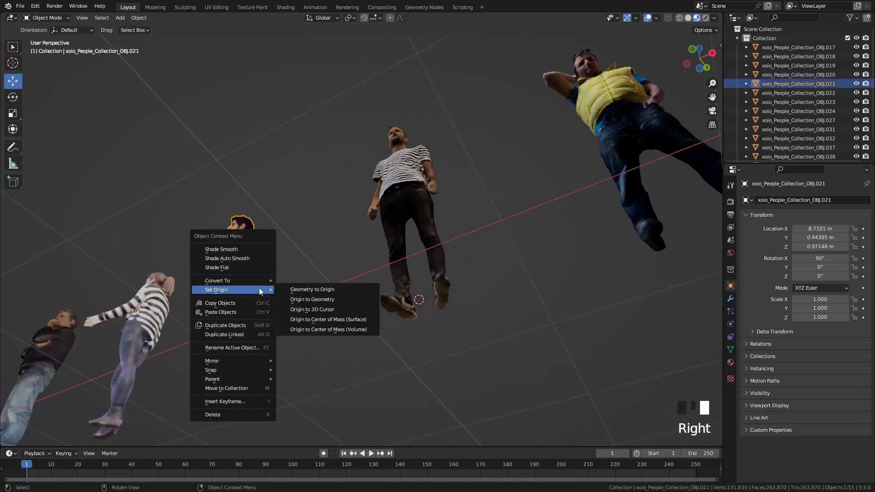
pyautogui.scroll(2, 430, 210)
pyautogui.press('Tab')
pyautogui.moveTo(431, 210); pyautogui.dragTo(323, 319, button='middle')
pyautogui.hotkey('shift', 's')
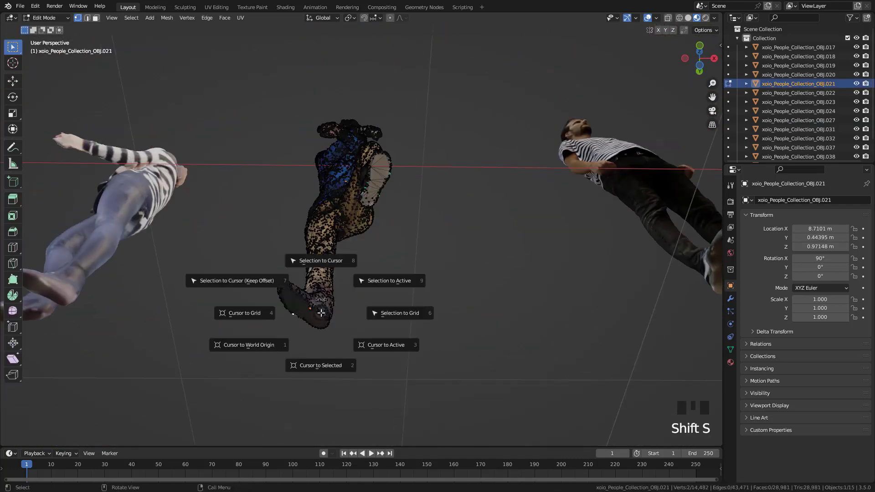
pyautogui.rightClick(308, 351)
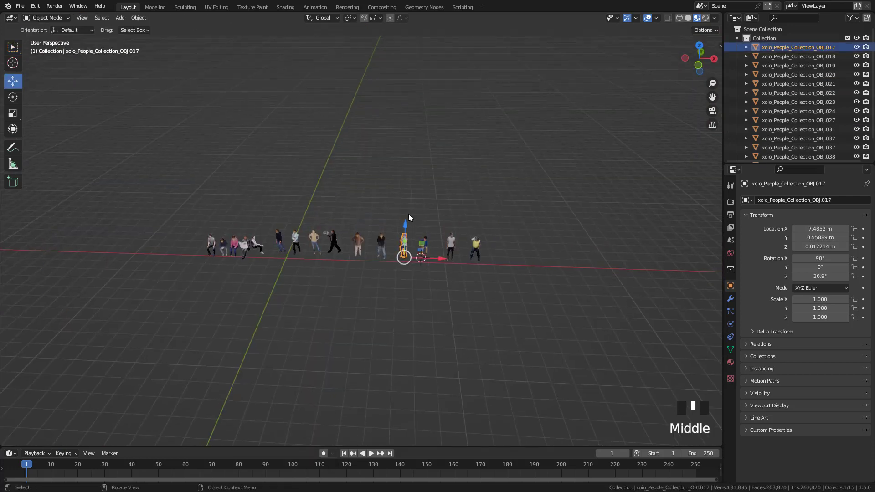
# Move all the people about 43 m along the X axis away from the world origin and reset the 3D cursor to that origin
pyautogui.moveTo(134, 199); pyautogui.dragTo(632, 302)
pyautogui.moveTo(352, 256); pyautogui.dragTo(522, 263)
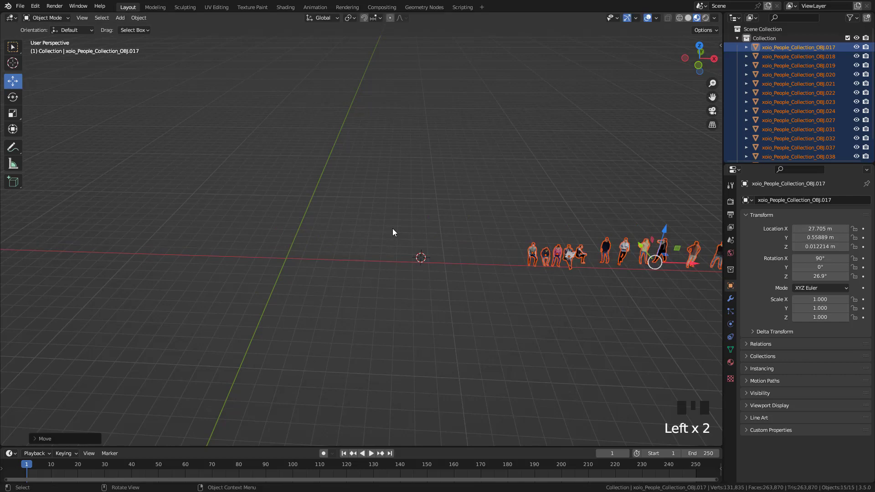
pyautogui.hotkey('shift', 'c')
pyautogui.scroll(2, 476, 197)
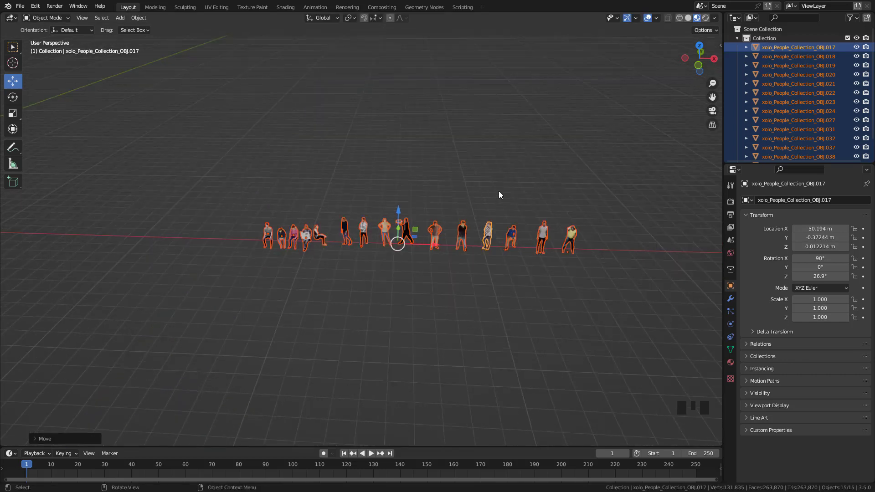
# Move all the selected people into a new collection named "people"
pyautogui.press('m')
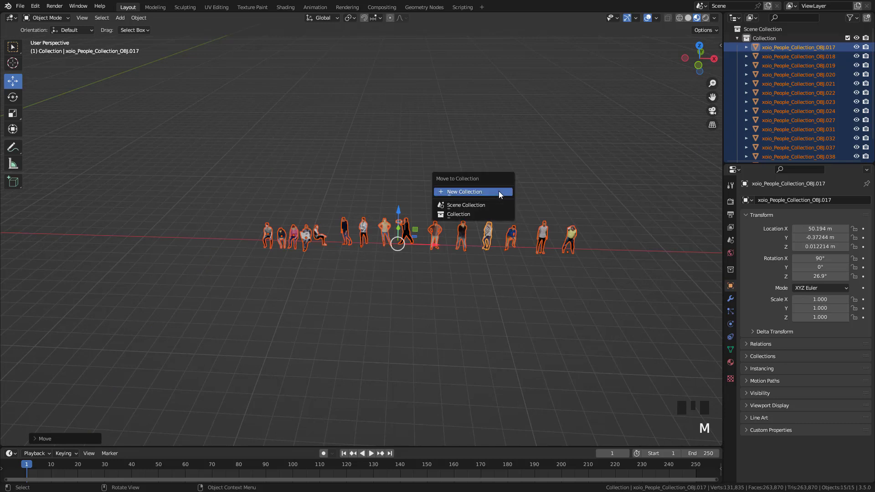
pyautogui.click(480, 191)
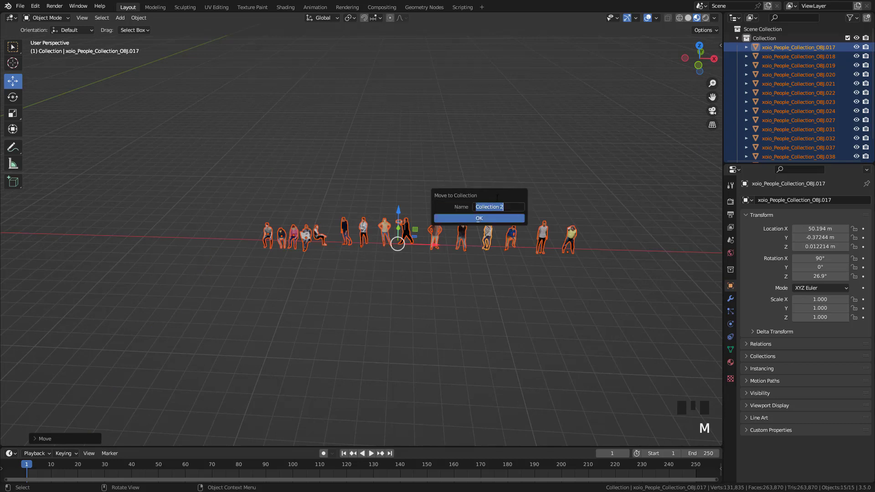
pyautogui.write('people')
pyautogui.click(499, 220)
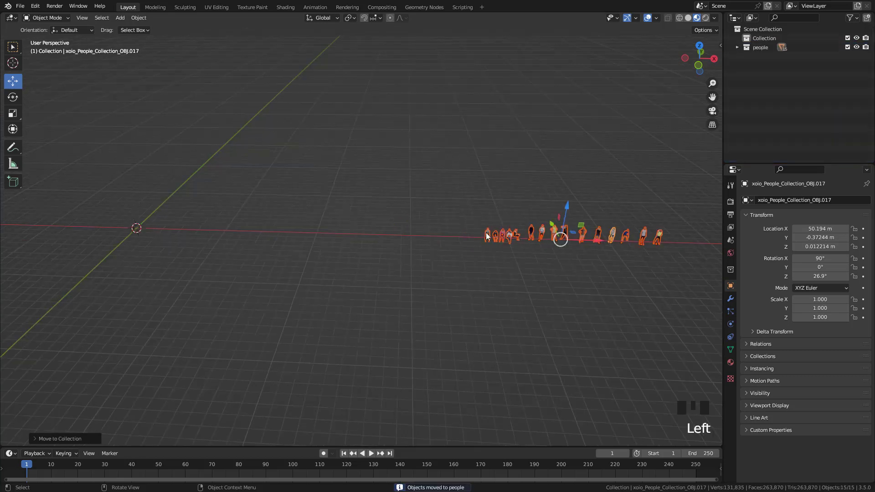
# Add a plane mesh at the world origin and scale it up
pyautogui.keyDown('shift'); pyautogui.moveTo(487, 234); pyautogui.dragTo(601, 229, button='middle'); pyautogui.keyUp('shift')
pyautogui.scroll(2, 322, 209)
pyautogui.keyDown('shift'); pyautogui.moveTo(322, 212); pyautogui.dragTo(347, 206, button='middle'); pyautogui.keyUp('shift')
pyautogui.hotkey('shift', 'a')
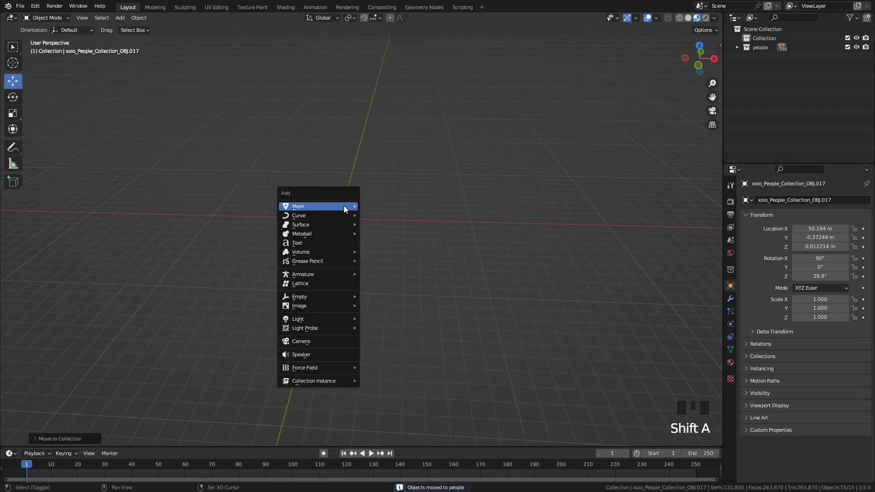
pyautogui.moveTo(354, 206)
pyautogui.click(386, 206)
pyautogui.press('s')
pyautogui.click(447, 241)
pyautogui.scroll(-2, 452, 246)
pyautogui.scroll(2, 452, 247)
pyautogui.scroll(-2, 453, 247)
pyautogui.scroll(2, 473, 245)
# Resize the plane to a scale of about 9.6 and apply its scale
pyautogui.press('s')
pyautogui.click(449, 246)
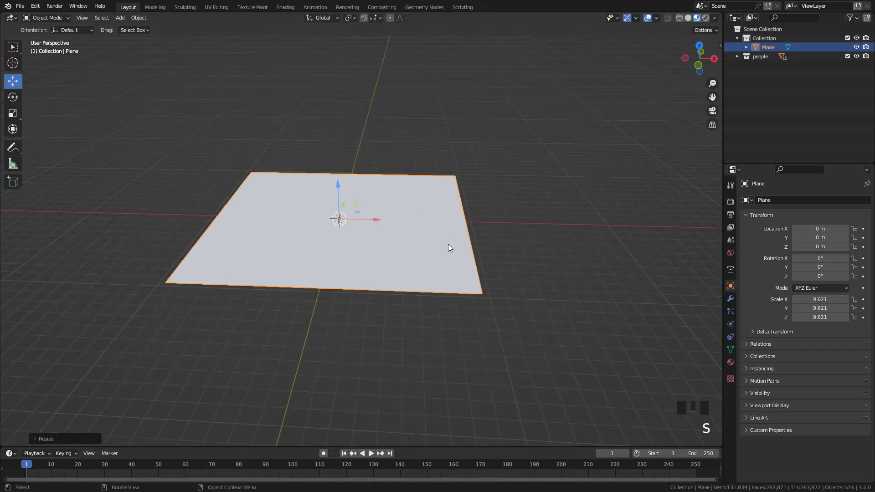
pyautogui.hotkey('ctrl', 'a')
pyautogui.click(418, 239)
# Select all the people and apply their scale and rotation
pyautogui.keyDown('shift'); pyautogui.moveTo(435, 233); pyautogui.dragTo(364, 231, button='middle'); pyautogui.keyUp('shift')
pyautogui.scroll(-2, 368, 229)
pyautogui.keyDown('shift'); pyautogui.moveTo(524, 219); pyautogui.dragTo(221, 221, button='middle'); pyautogui.keyUp('shift')
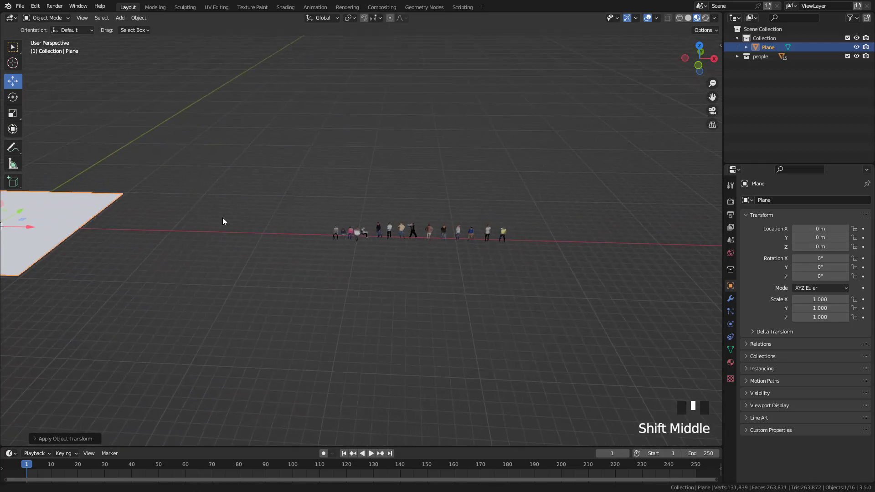
pyautogui.scroll(2, 316, 210)
pyautogui.moveTo(297, 195); pyautogui.dragTo(600, 279)
pyautogui.hotkey('ctrl', 'a')
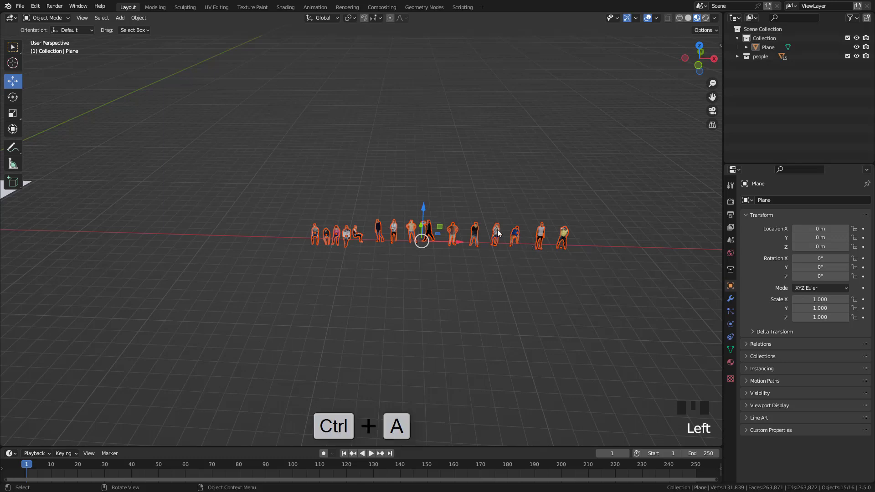
pyautogui.keyDown('shift'); pyautogui.click(498, 233); pyautogui.keyUp('shift')
pyautogui.hotkey('ctrl', 'a')
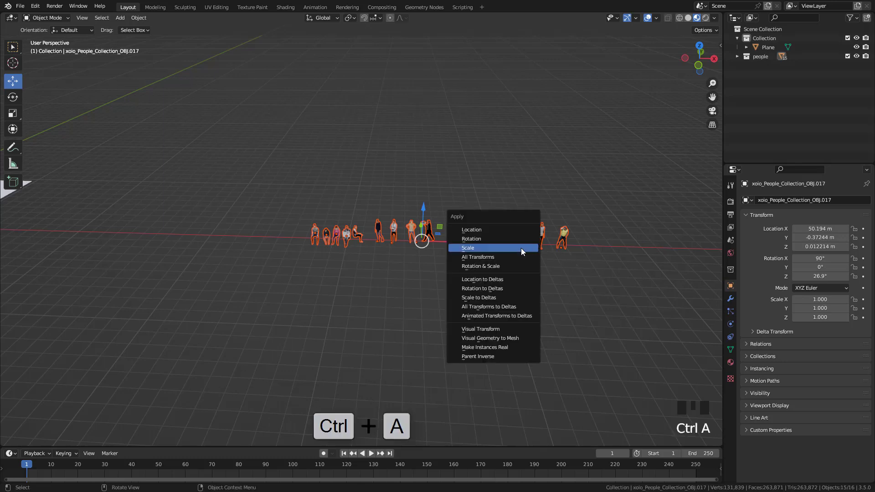
pyautogui.click(521, 248)
pyautogui.hotkey('ctrl', 'a')
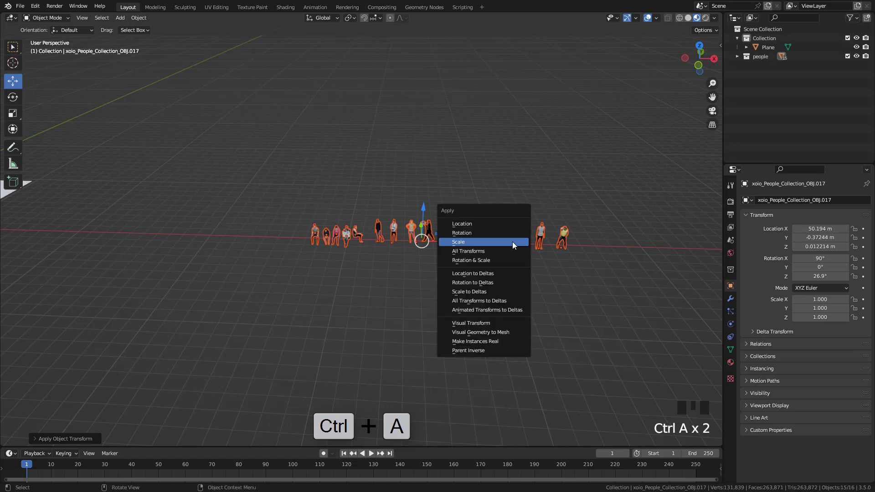
pyautogui.click(498, 234)
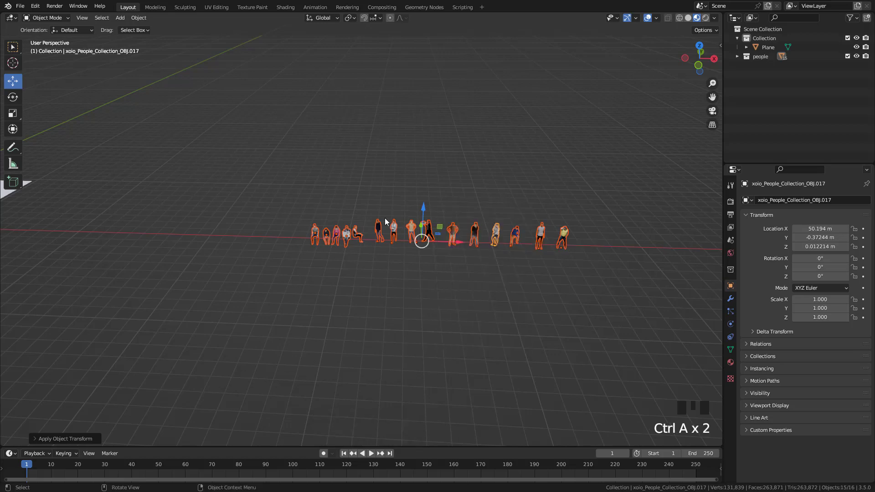
# Select the plane, enlarge the timeline area, turn it into a Geometry Node Editor and create a new node tree
pyautogui.scroll(-3, 430, 248)
pyautogui.keyDown('shift'); pyautogui.moveTo(297, 238); pyautogui.dragTo(592, 254, button='middle'); pyautogui.keyUp('shift')
pyautogui.scroll(2, 410, 274)
pyautogui.click(410, 278)
pyautogui.moveTo(469, 316); pyautogui.dragTo(494, 316, button='middle')
pyautogui.moveTo(484, 445); pyautogui.dragTo(392, 258)
pyautogui.click(12, 263)
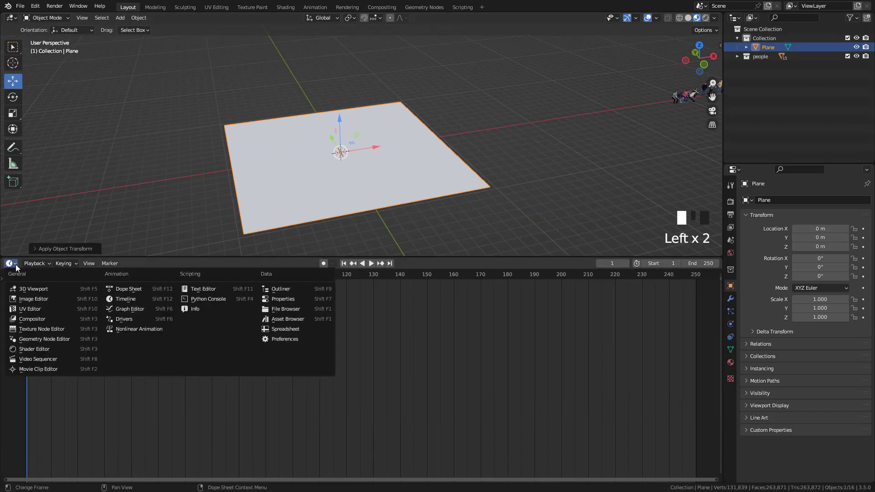
pyautogui.click(39, 341)
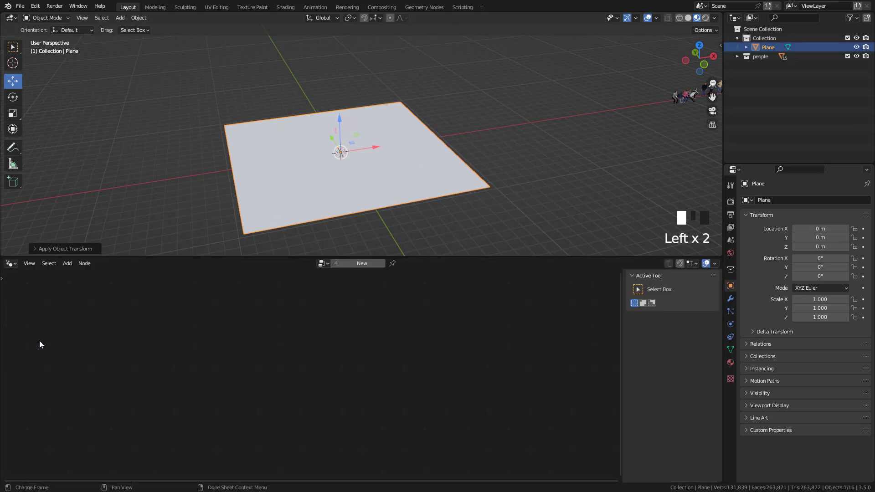
pyautogui.click(356, 264)
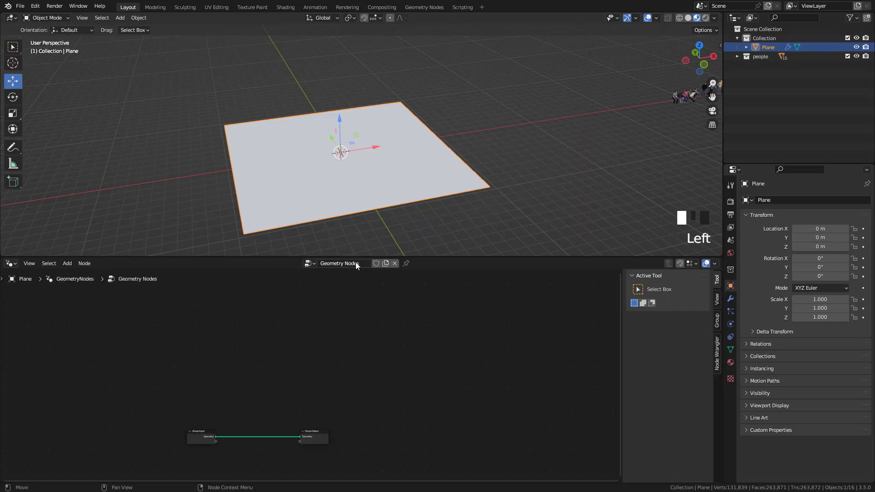
# Move the Group Input node farther from the Group Output node to make room between them
pyautogui.moveTo(313, 398); pyautogui.dragTo(400, 313, button='middle')
pyautogui.scroll(8, 400, 313)
pyautogui.click(272, 339)
pyautogui.moveTo(272, 339); pyautogui.dragTo(74, 339)
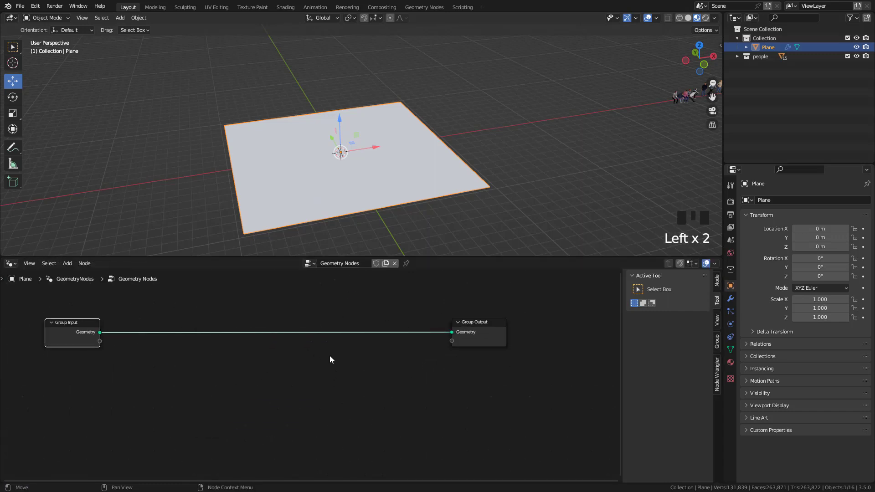
# Add a Distribute Points on Faces node on the link between Group Input and Group Output
pyautogui.hotkey('shift', 'a')
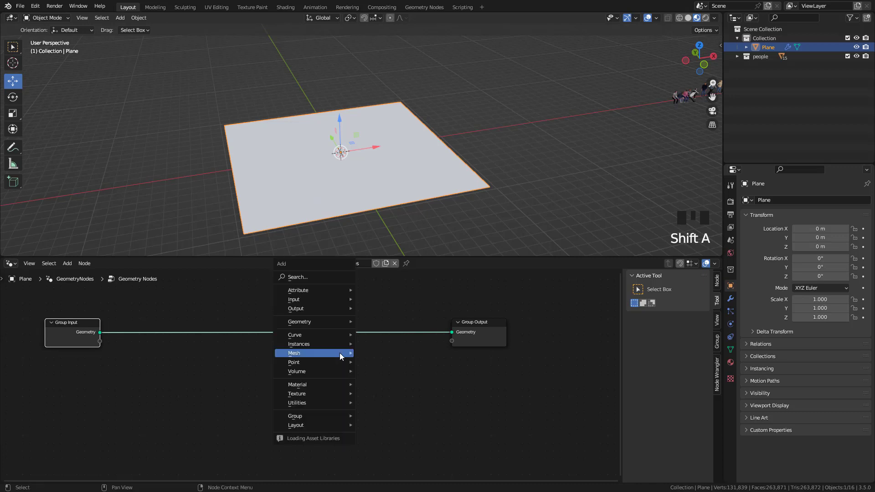
pyautogui.click(315, 278)
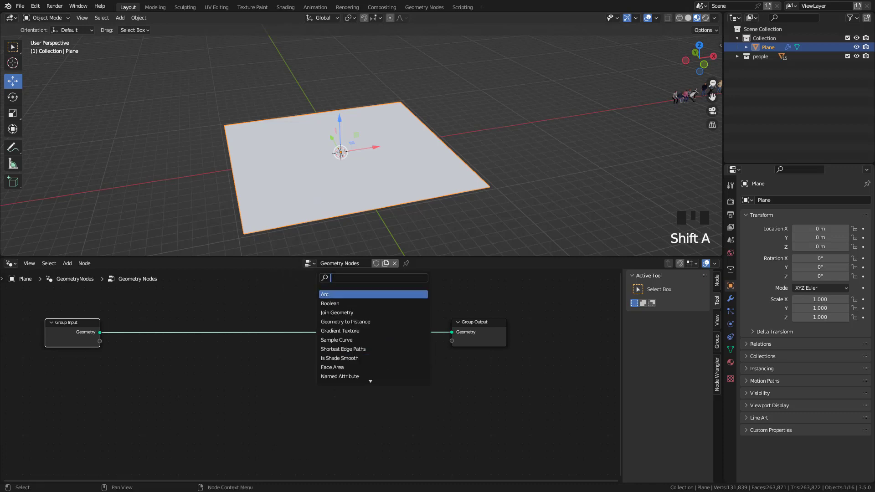
pyautogui.write('distr')
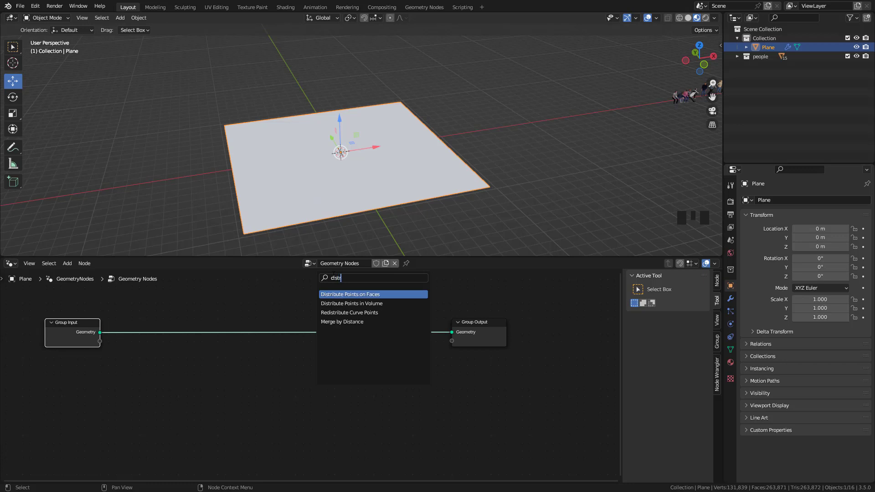
pyautogui.click(350, 295)
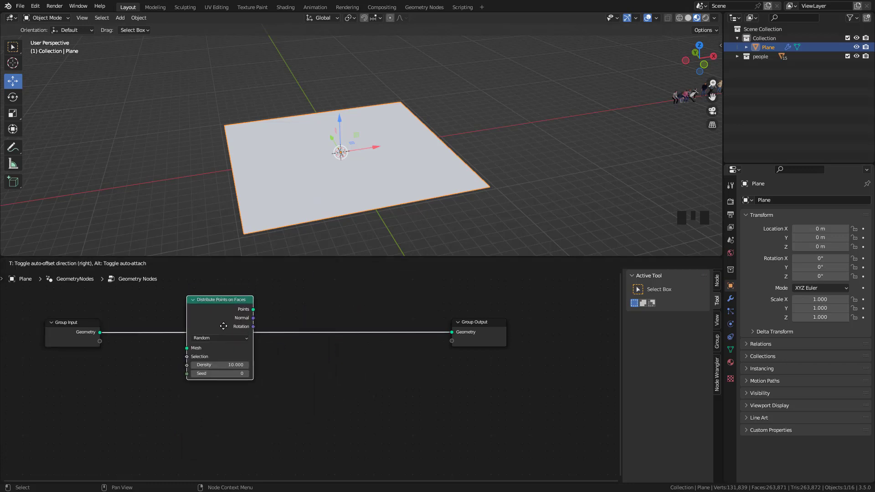
pyautogui.click(231, 330)
pyautogui.moveTo(374, 137); pyautogui.dragTo(385, 132, button='middle')
pyautogui.scroll(2, 394, 129)
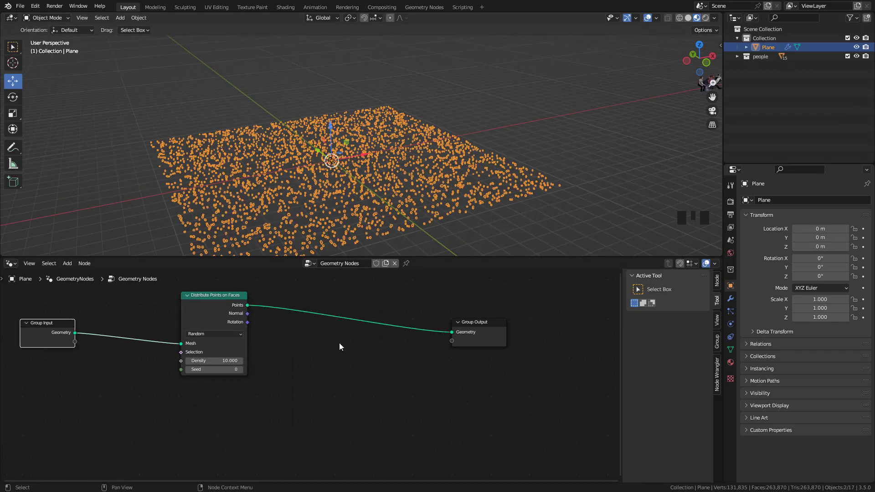
# Add an Instance on Points node between Distribute Points on Faces and Group Output
pyautogui.hotkey('shift', 'a')
pyautogui.moveTo(341, 342)
pyautogui.click(297, 319)
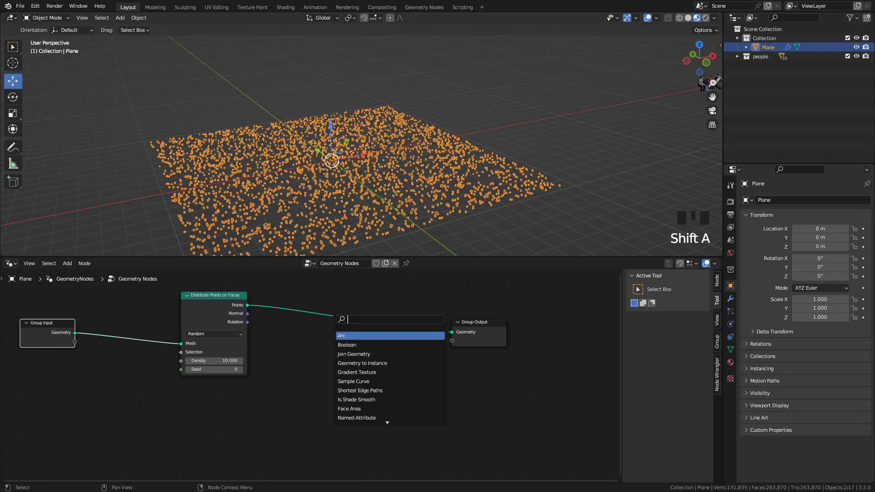
pyautogui.write('insta')
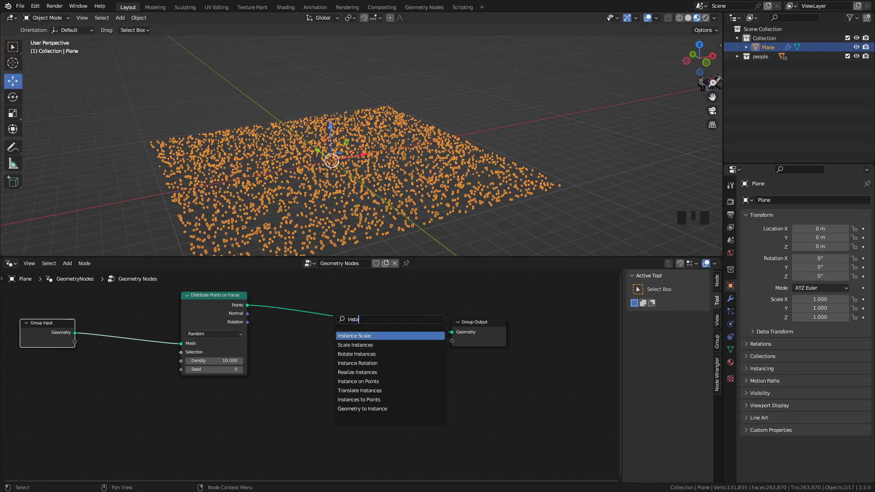
pyautogui.click(358, 381)
pyautogui.click(394, 353)
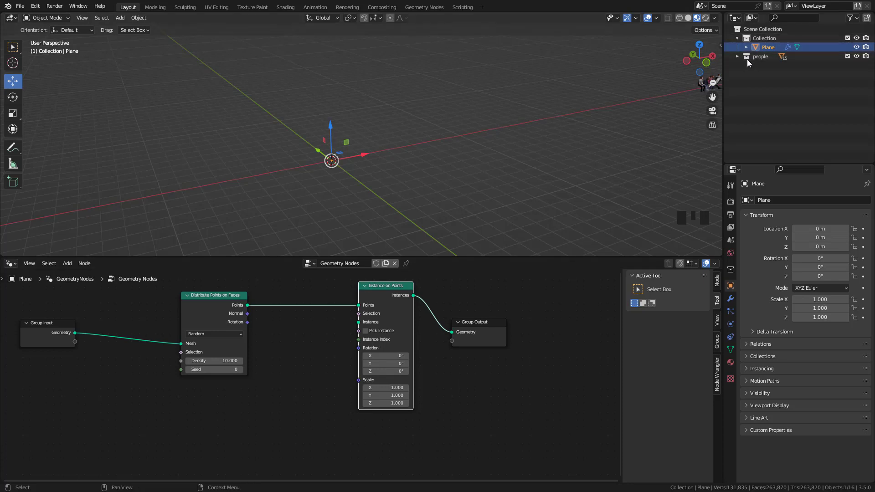
# Bring in the people collection as a Collection Info node, connect it to Instance on Points' Instance input, and enable Pick Instance
pyautogui.moveTo(747, 59); pyautogui.dragTo(358, 323)
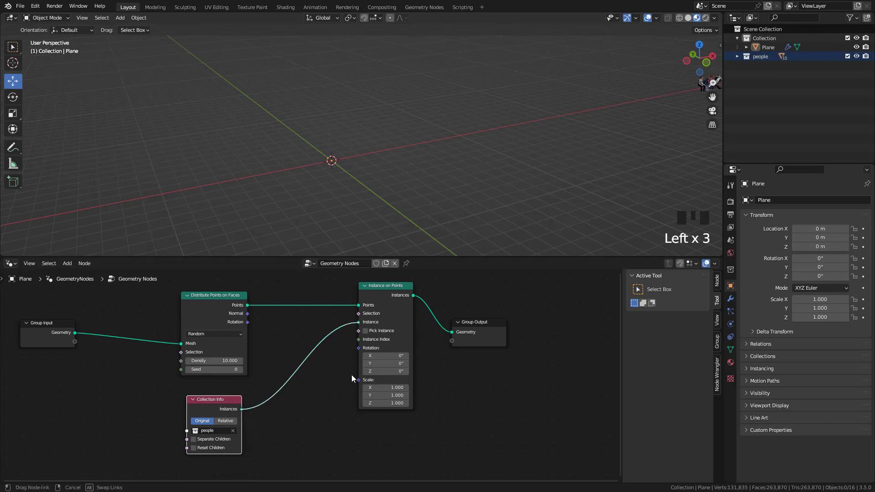
pyautogui.moveTo(351, 378); pyautogui.dragTo(359, 323)
pyautogui.click(365, 330)
# Enable Separate Children and Reset Children on the Collection Info node
pyautogui.moveTo(276, 373); pyautogui.dragTo(286, 364, button='middle')
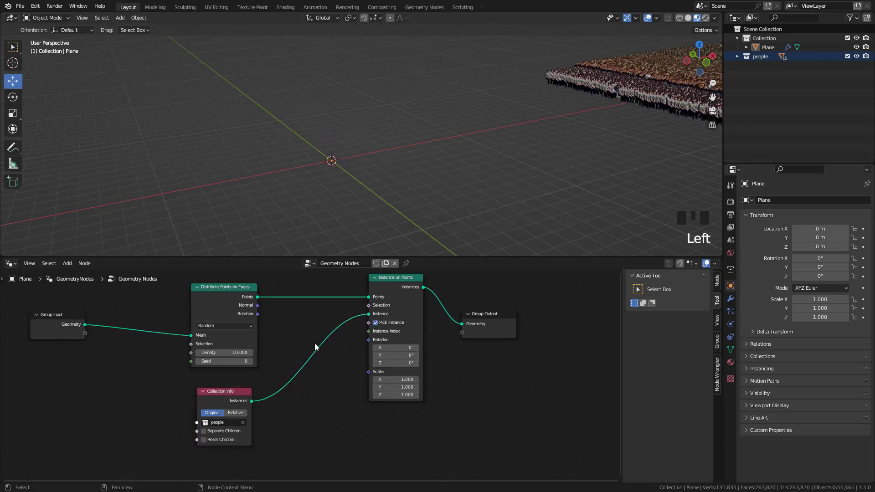
pyautogui.click(203, 437)
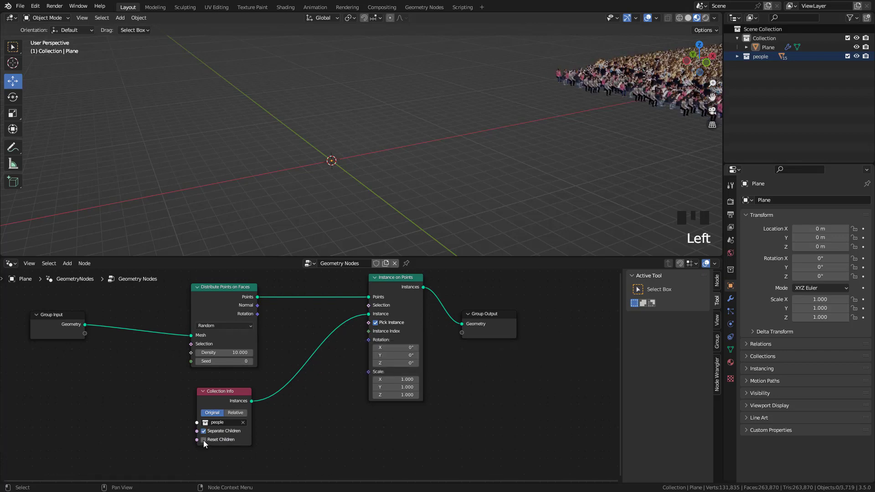
pyautogui.click(203, 440)
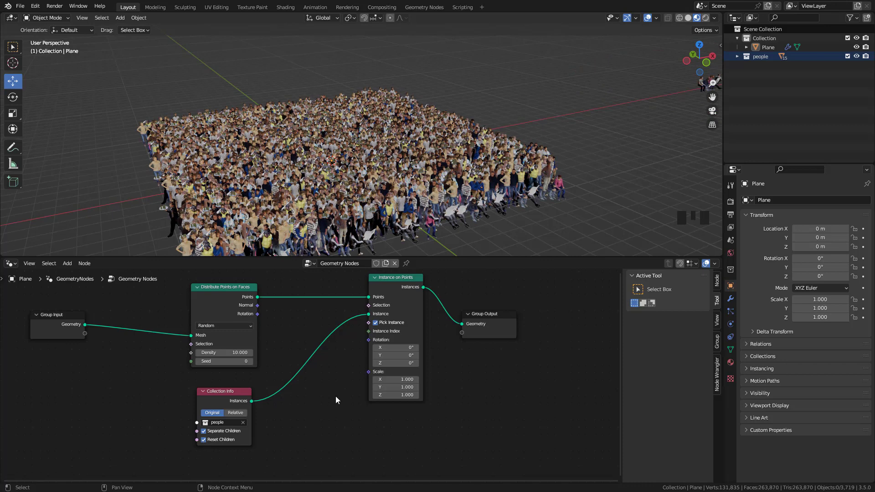
# Set the Distribute Points on Faces density to 1, and reduce it further to about 0.27
pyautogui.click(222, 313)
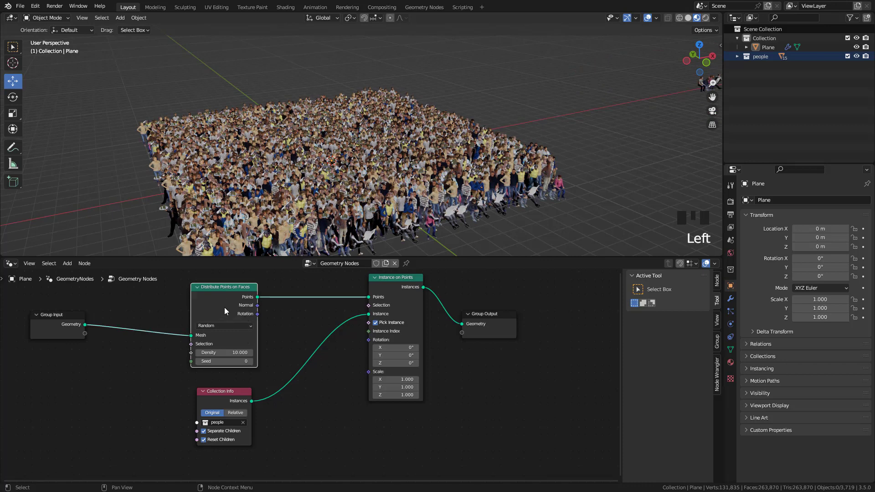
pyautogui.click(221, 353)
pyautogui.write('1')
pyautogui.press('Return')
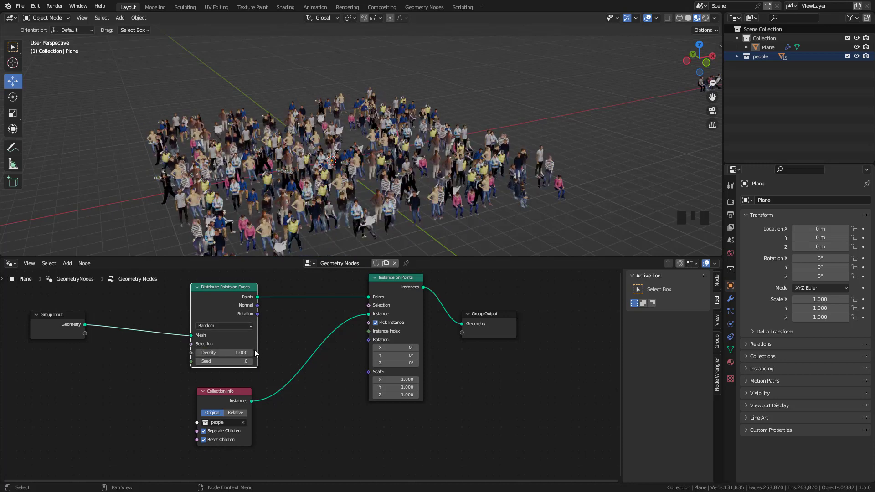
pyautogui.keyDown('shift'); pyautogui.moveTo(246, 353); pyautogui.dragTo(208, 353); pyautogui.keyUp('shift')
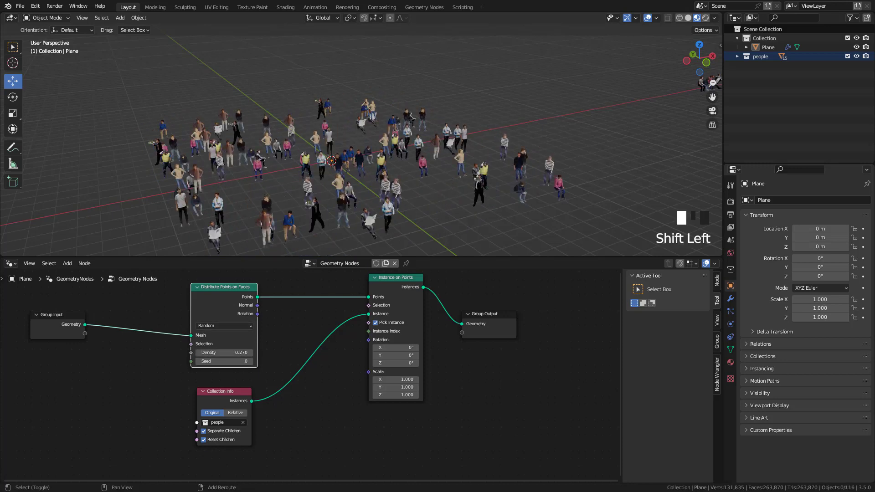
# Raise the Distribute Points on Faces seed to 4 for a different arrangement of people
pyautogui.click(251, 362)
pyautogui.click(250, 361)
pyautogui.click(250, 361)
pyautogui.click(250, 361)
# Try Poisson Disk distribution with Density Max 0.5 and a raised Distance Min, and switch back to Random
pyautogui.click(230, 326)
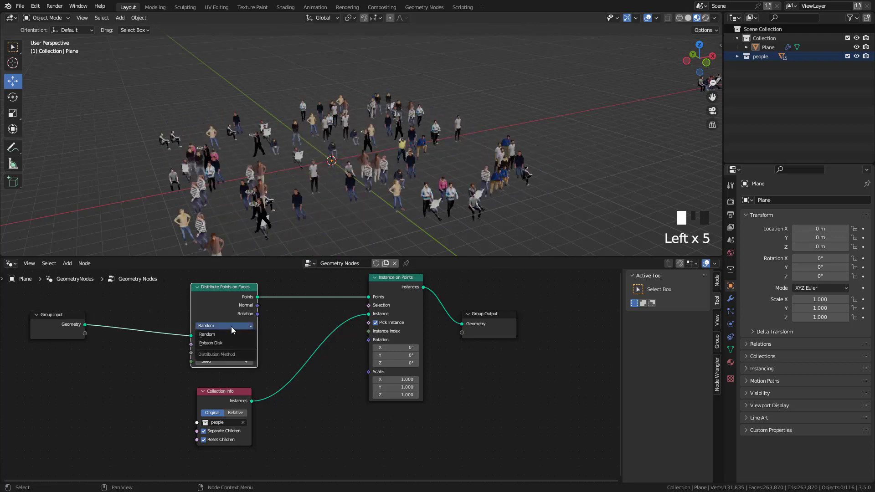
pyautogui.click(229, 344)
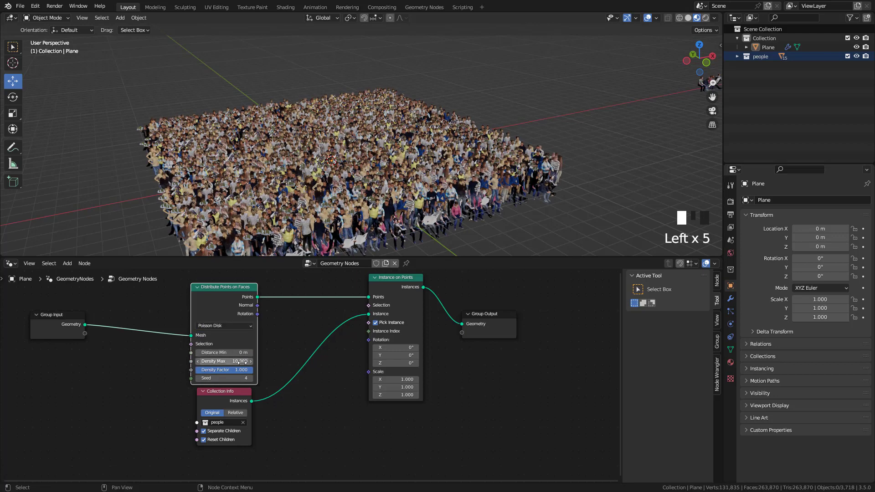
pyautogui.click(218, 361)
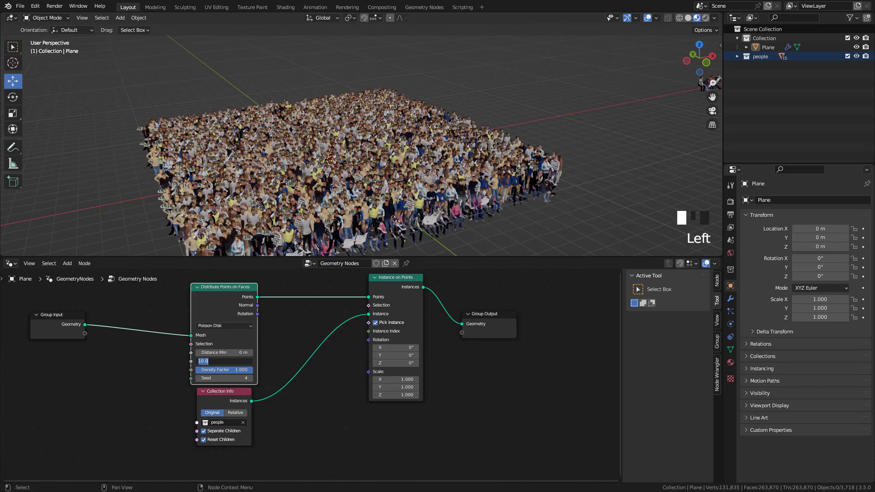
pyautogui.press('Return')
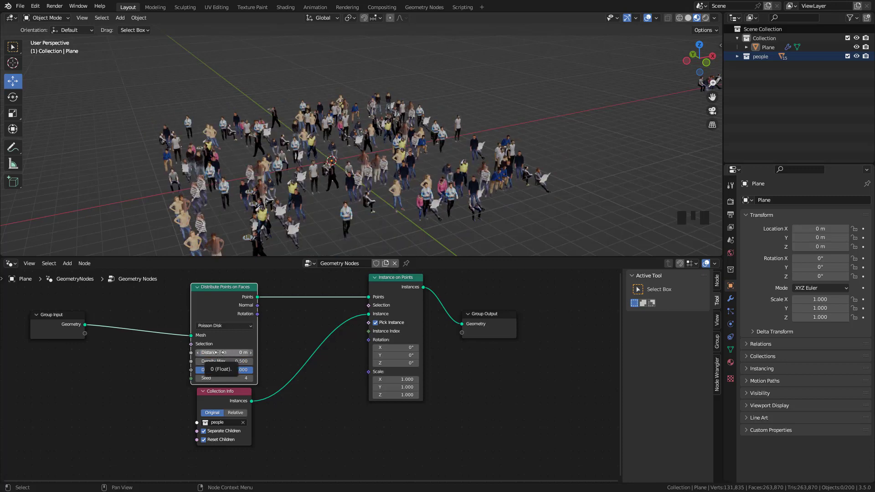
pyautogui.press('shift')
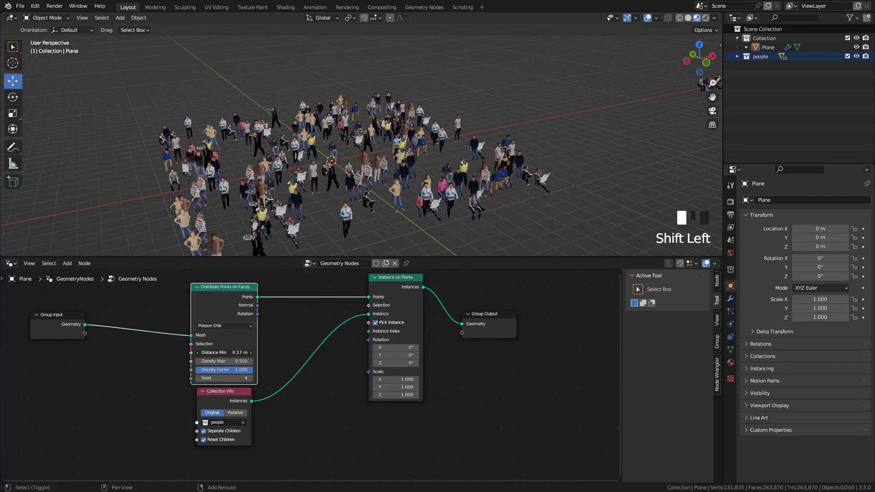
pyautogui.moveTo(224, 352)
pyautogui.keyDown('shift'); pyautogui.mouseDown()
pyautogui.moveTo(287, 352)
pyautogui.moveTo(228, 348)
pyautogui.mouseUp(); pyautogui.keyUp('shift')
pyautogui.click(228, 327)
pyautogui.click(227, 333)
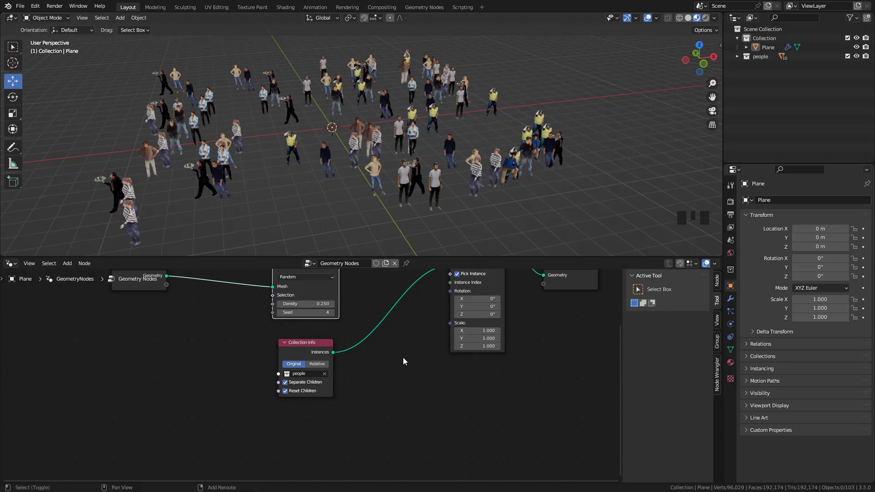
# Add a Random Value node near the Collection Info node
pyautogui.press('Home')
pyautogui.hotkey('shift', 'a')
pyautogui.write('rand')
pyautogui.click(351, 334)
pyautogui.click(364, 426)
pyautogui.moveTo(395, 394); pyautogui.dragTo(432, 330, button='middle')
pyautogui.scroll(4, 411, 356)
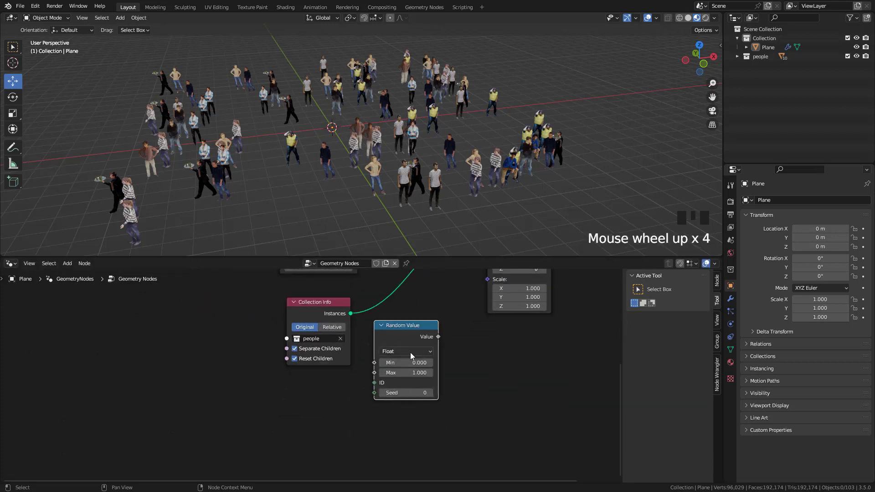
# Set the Random Value node to Vector and connect its Value output to Instance on Points' Rotation input
pyautogui.click(410, 352)
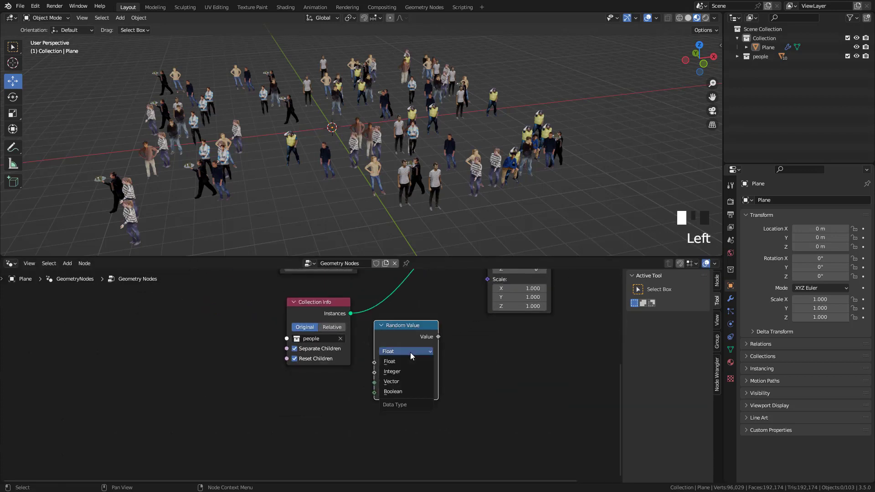
pyautogui.click(409, 384)
pyautogui.moveTo(457, 332); pyautogui.dragTo(427, 363, button='middle')
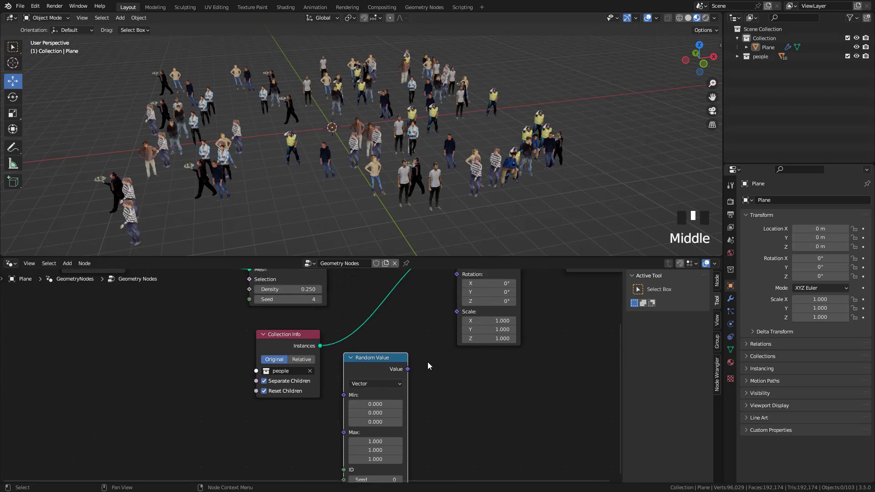
pyautogui.scroll(-2, 428, 366)
pyautogui.moveTo(402, 370); pyautogui.dragTo(446, 295)
pyautogui.moveTo(430, 399); pyautogui.dragTo(432, 356, button='middle')
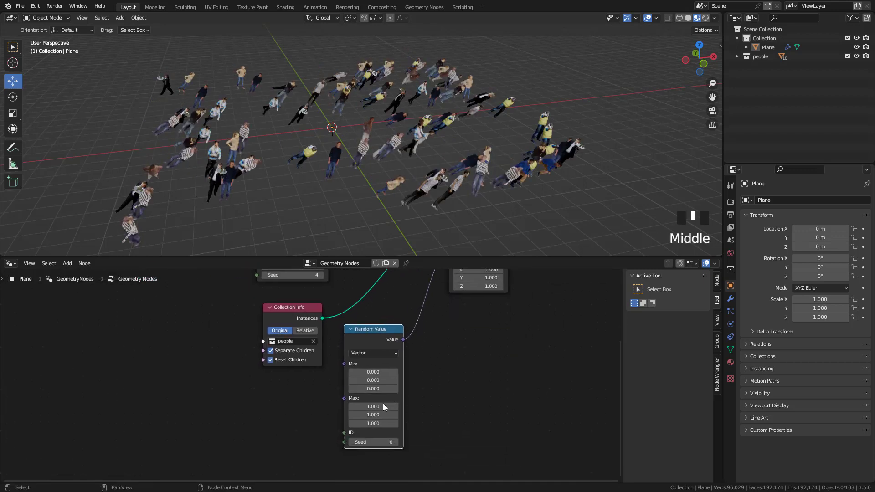
# Set all three Max components of the vector Random Value node to 0
pyautogui.moveTo(382, 407); pyautogui.dragTo(382, 424)
pyautogui.write('0')
pyautogui.press('Return')
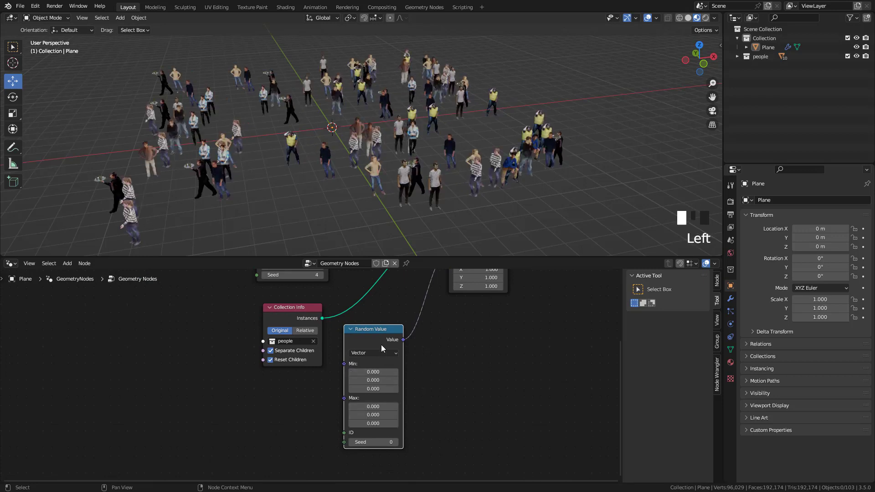
pyautogui.scroll(2, 372, 399)
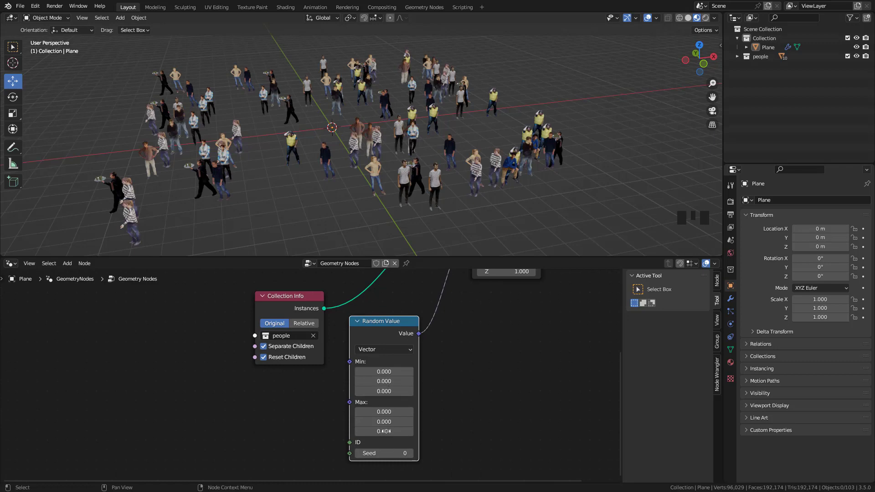
# Randomize the people's Z rotation by setting the vector Random Value's Z Min to -6.29 and Z Max to 6.49
pyautogui.keyDown('shift'); pyautogui.moveTo(384, 391); pyautogui.dragTo(355, 391); pyautogui.keyUp('shift')
pyautogui.keyDown('shift'); pyautogui.moveTo(384, 431); pyautogui.dragTo(365, 432); pyautogui.keyUp('shift')
pyautogui.moveTo(384, 391)
pyautogui.mouseDown()
pyautogui.moveTo(364, 391)
pyautogui.moveTo(393, 391)
pyautogui.mouseUp()
pyautogui.moveTo(384, 431); pyautogui.dragTo(433, 431)
# Duplicate the Random Value node, place the copy beside Collection Info, and set its data type to Float
pyautogui.scroll(-3, 433, 324)
pyautogui.moveTo(433, 324); pyautogui.dragTo(447, 380, button='middle')
pyautogui.click(385, 401)
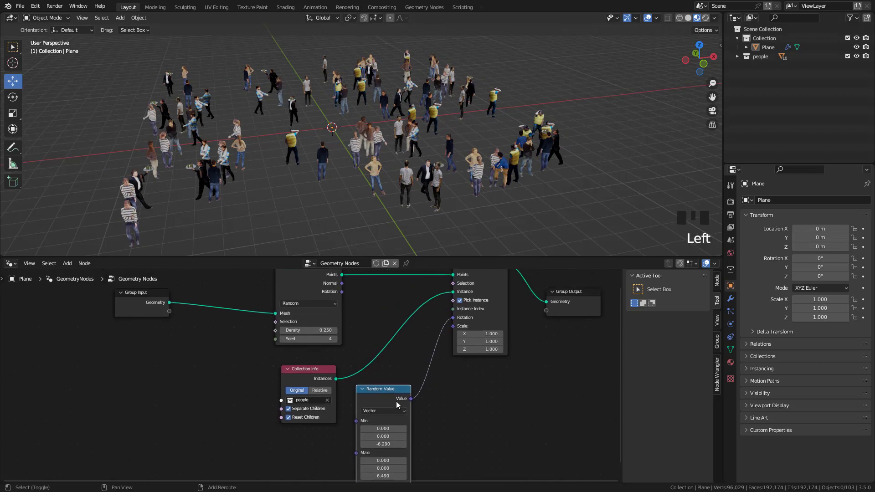
pyautogui.hotkey('shift', 'd')
pyautogui.click(224, 402)
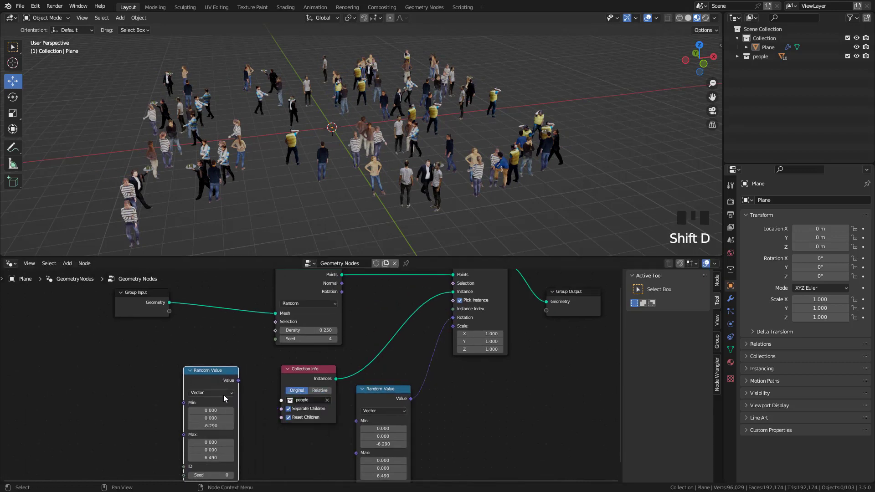
pyautogui.click(229, 394)
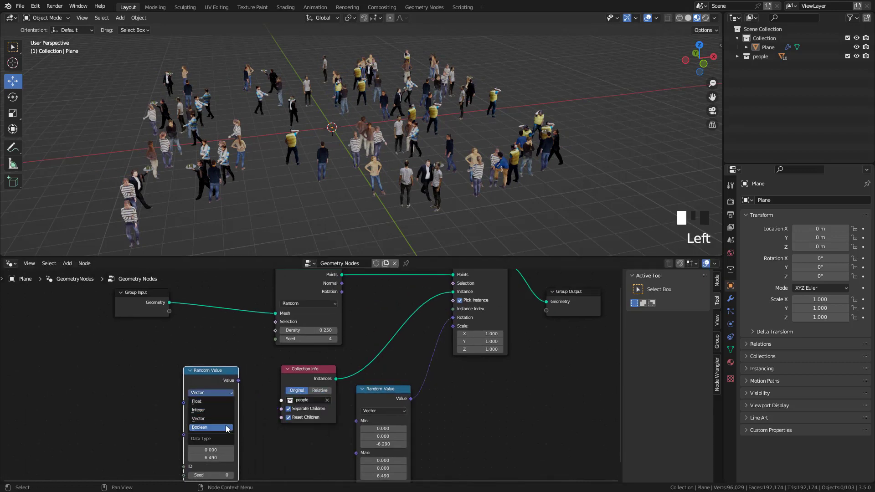
pyautogui.click(216, 406)
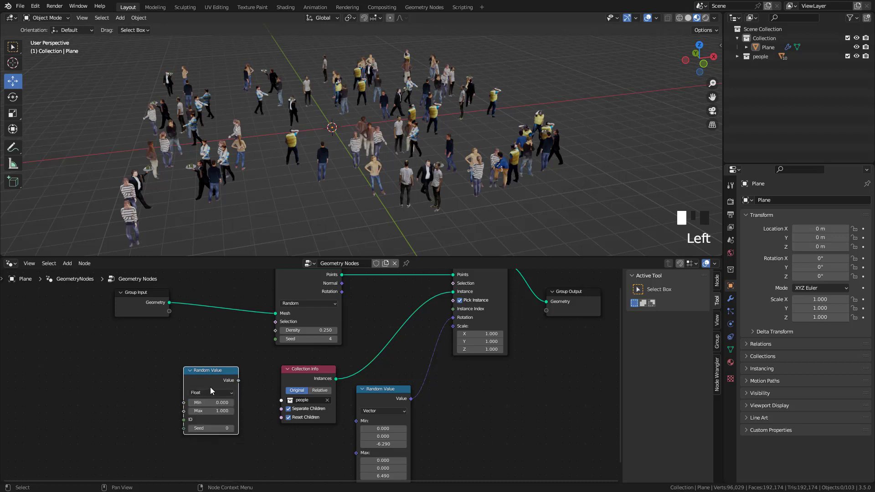
# Connect the Float Random Value to Instance on Points' Scale input and set its Max to 0
pyautogui.moveTo(221, 392); pyautogui.dragTo(453, 327)
pyautogui.scroll(3, 319, 378)
pyautogui.click(312, 375)
pyautogui.write('0')
pyautogui.press('Return')
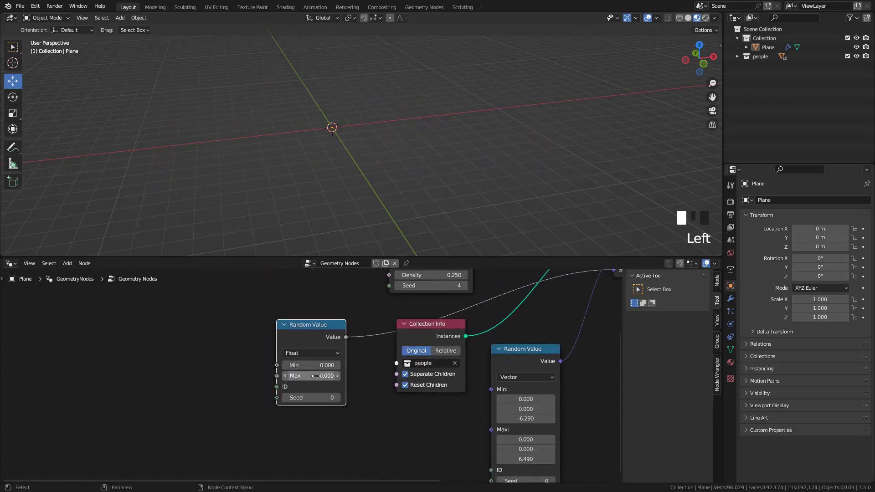
# Set the Float Random Value's Min and Max to 1, and fine-tune Min to 0.94 and Max to 1.02
pyautogui.scroll(2, 321, 367)
pyautogui.moveTo(323, 364)
pyautogui.mouseDown()
pyautogui.moveTo(322, 376)
pyautogui.moveTo(302, 363)
pyautogui.moveTo(319, 376)
pyautogui.moveTo(346, 376)
pyautogui.moveTo(317, 376)
pyautogui.mouseUp()
pyautogui.write('1')
pyautogui.press('Return')
pyautogui.moveTo(435, 182); pyautogui.dragTo(383, 183, button='middle')
pyautogui.moveTo(383, 309); pyautogui.dragTo(389, 310, button='middle')
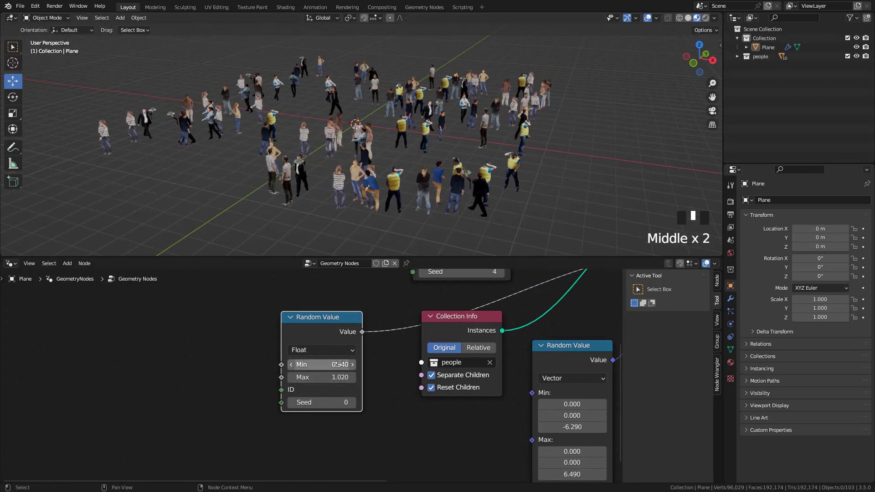
pyautogui.moveTo(428, 192); pyautogui.dragTo(456, 196, button='middle')
# Add a Join Geometry node on the link between Instance on Points and Group Output
pyautogui.scroll(-2, 266, 358)
pyautogui.moveTo(183, 300); pyautogui.dragTo(144, 301)
pyautogui.hotkey('shift', 'a')
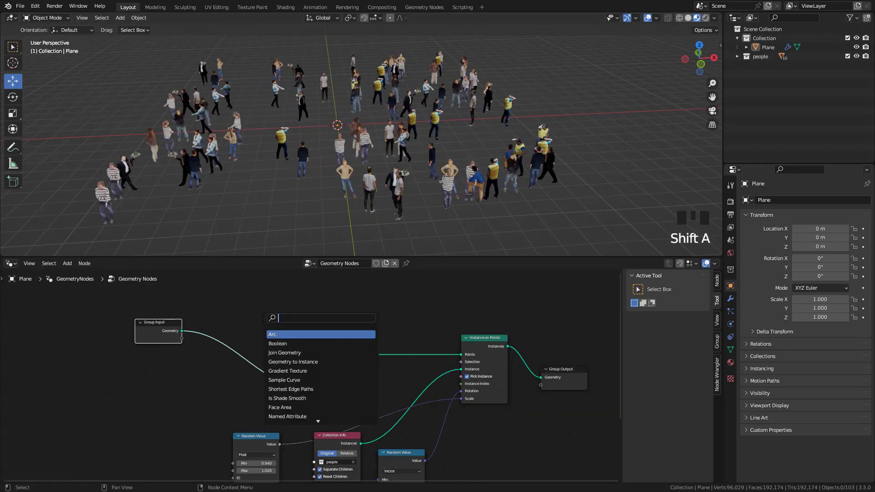
pyautogui.click(372, 304)
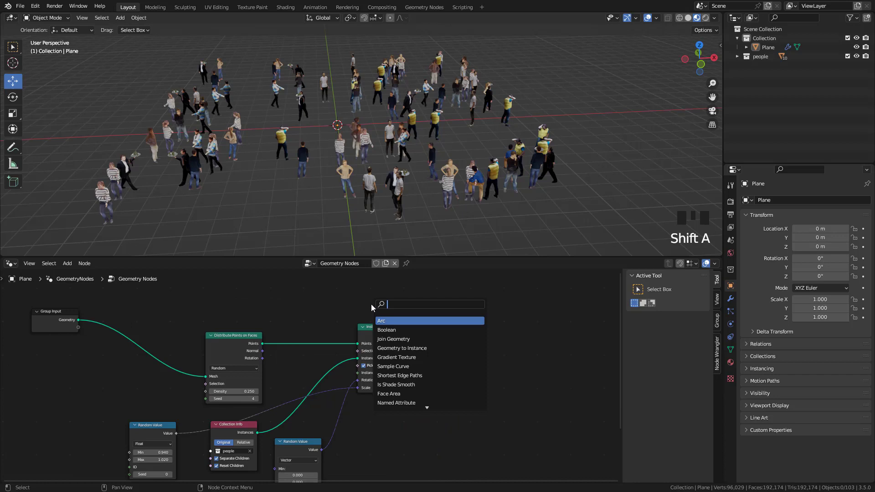
pyautogui.write('joi')
pyautogui.press('Up')
pyautogui.press('Up')
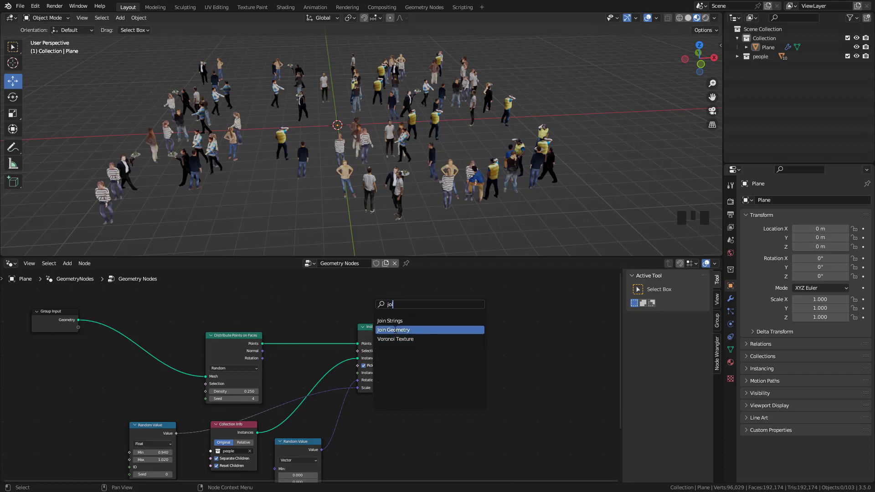
pyautogui.press('Return')
pyautogui.click(449, 361)
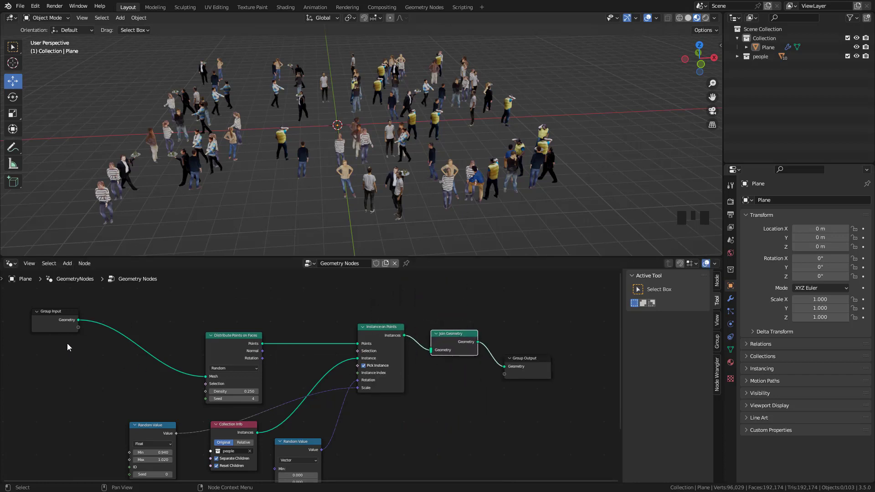
# Link Group Input's Geometry into Join Geometry to display the plane, and disconnect that link again
pyautogui.moveTo(77, 321); pyautogui.dragTo(431, 389)
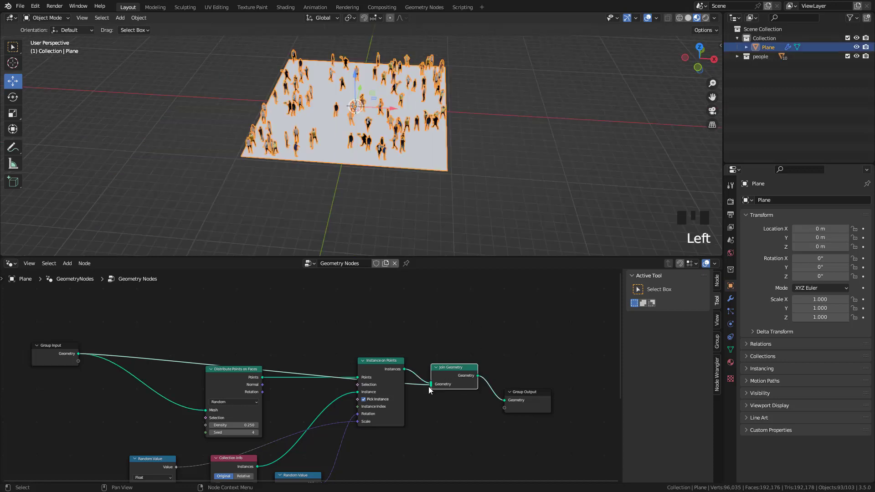
pyautogui.click(431, 385)
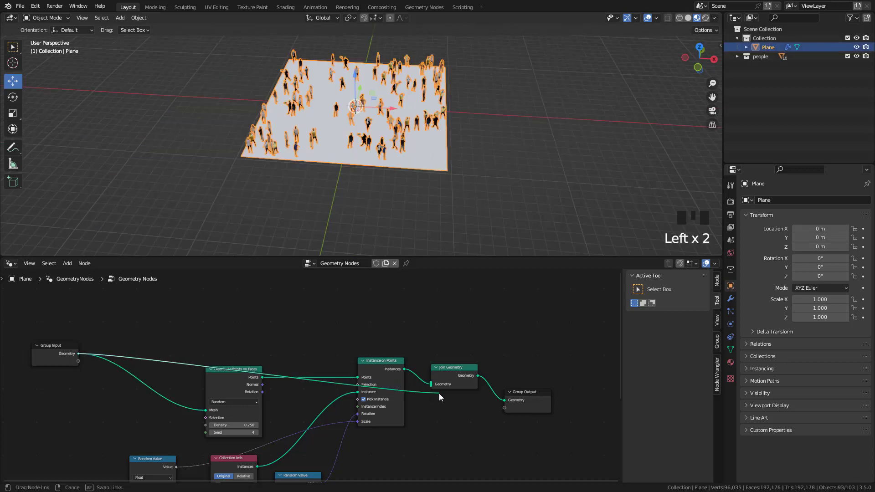
pyautogui.moveTo(437, 394); pyautogui.dragTo(231, 324)
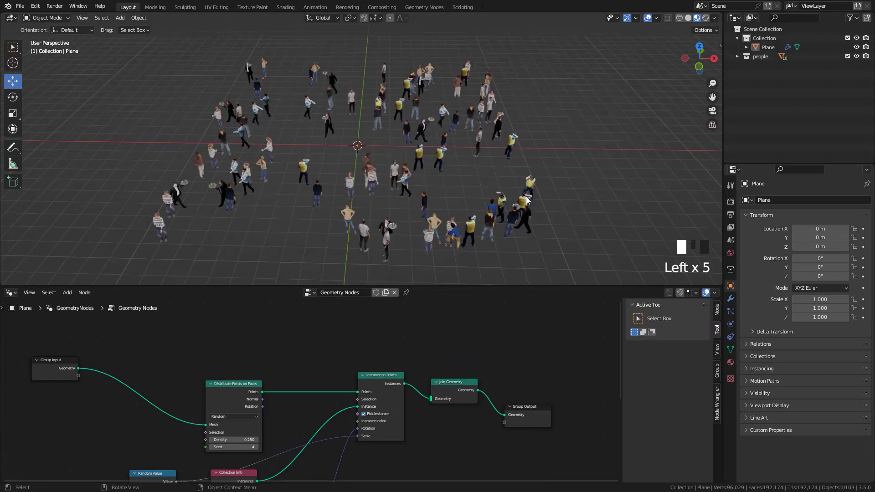
# In Edit Mode, try scaling the whole plane mesh along X and along Y, cancelling each attempt
pyautogui.press('Tab')
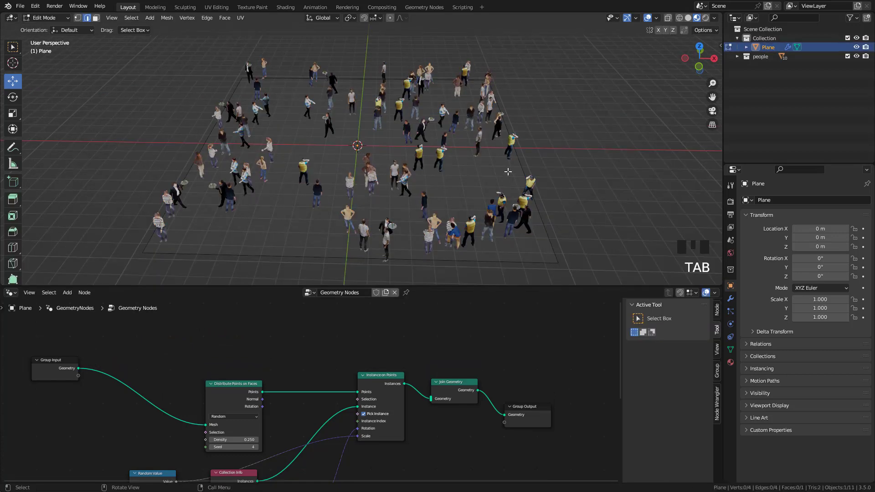
pyautogui.press('a')
pyautogui.scroll(-2, 521, 168)
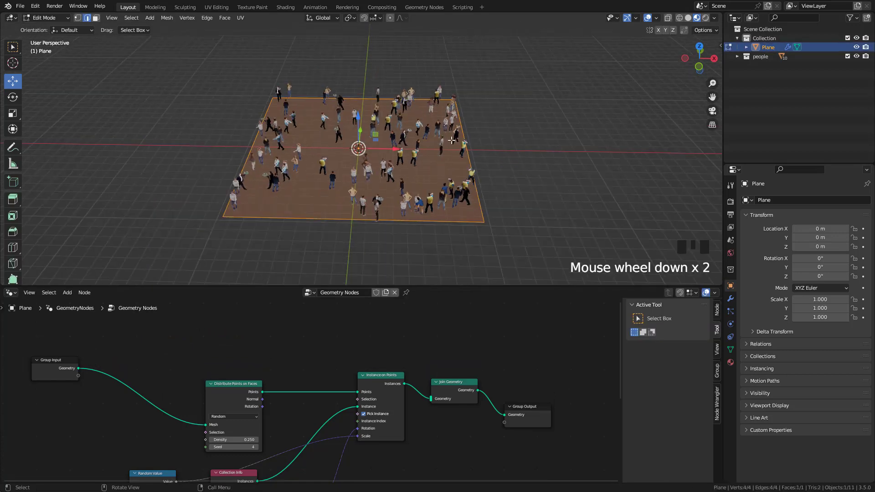
pyautogui.press('s')
pyautogui.press('x')
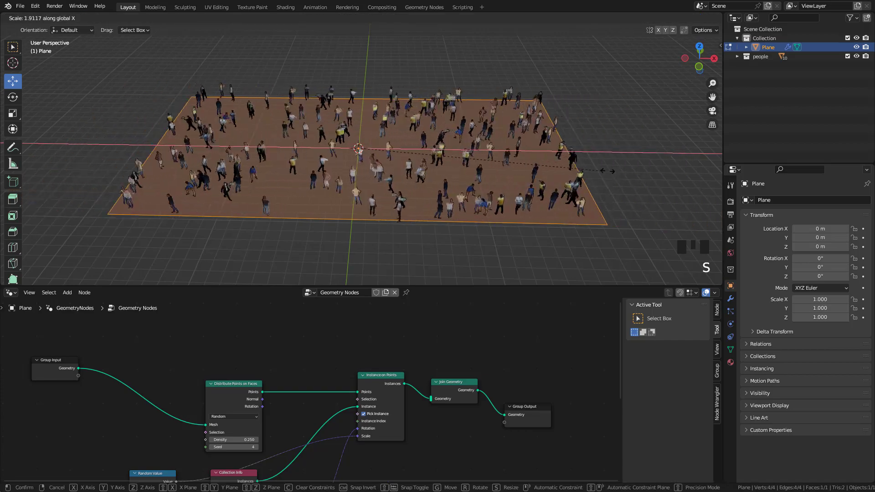
pyautogui.rightClick(563, 182)
pyautogui.press('s')
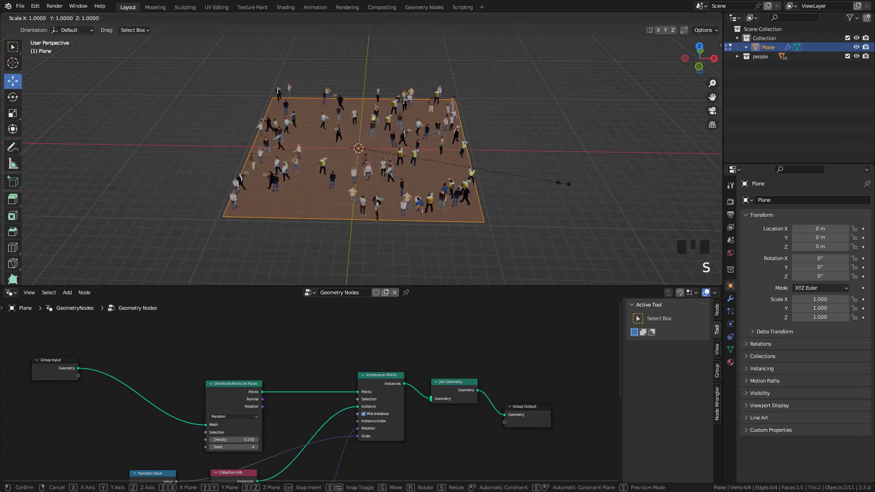
pyautogui.press('y')
pyautogui.rightClick(563, 175)
# Add a loop cut across the plane parallel to the X axis and slide it slightly off centre
pyautogui.moveTo(564, 175); pyautogui.dragTo(522, 146, button='middle')
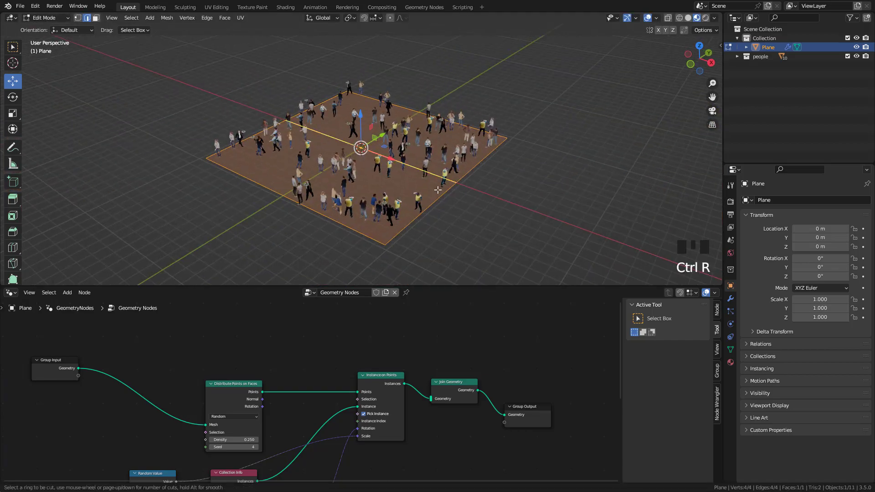
pyautogui.click(437, 190)
pyautogui.click(485, 184)
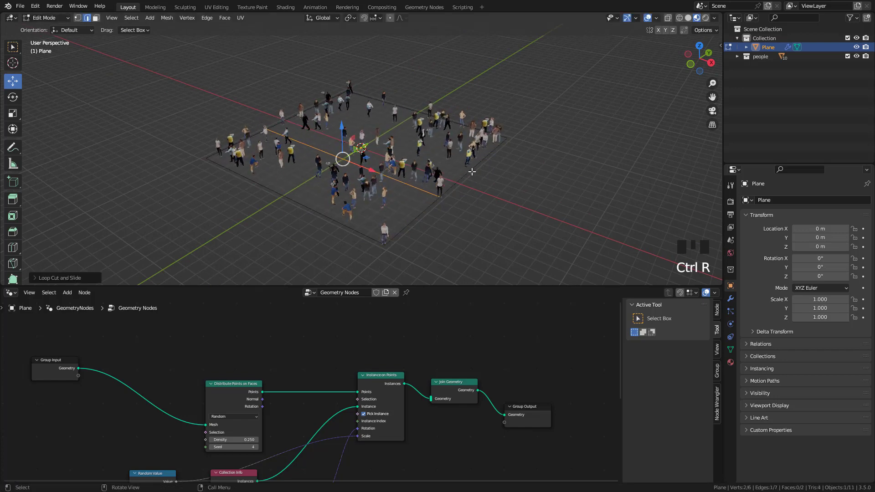
# Extrude the edge of one plane section outward and pull it further along X to extend the crowd area
pyautogui.moveTo(471, 172); pyautogui.dragTo(486, 175, button='middle')
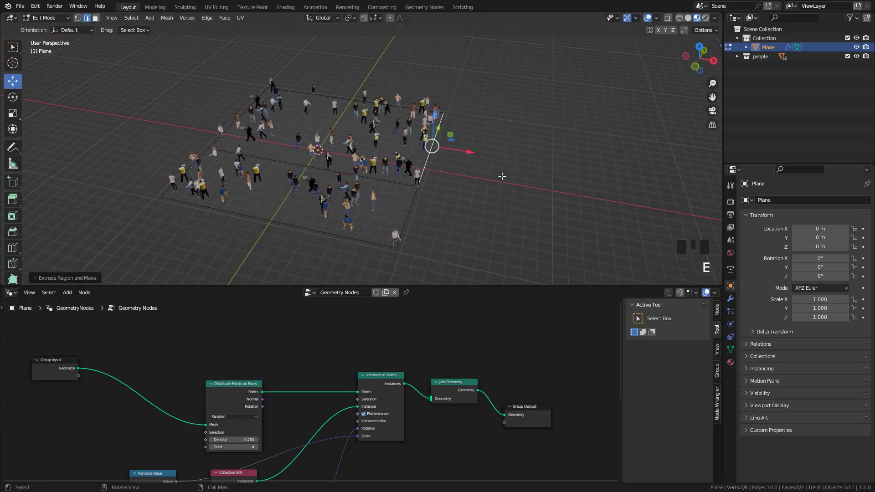
pyautogui.click(698, 180)
pyautogui.keyDown('shift'); pyautogui.moveTo(697, 180); pyautogui.dragTo(509, 154, button='middle'); pyautogui.keyUp('shift')
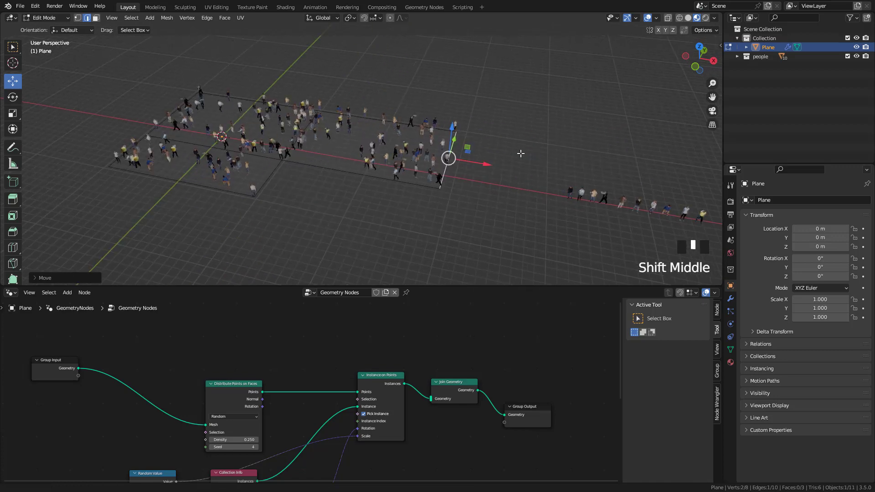
pyautogui.moveTo(478, 163); pyautogui.dragTo(535, 172)
pyautogui.click(431, 182)
pyautogui.moveTo(472, 196); pyautogui.dragTo(488, 132, button='middle')
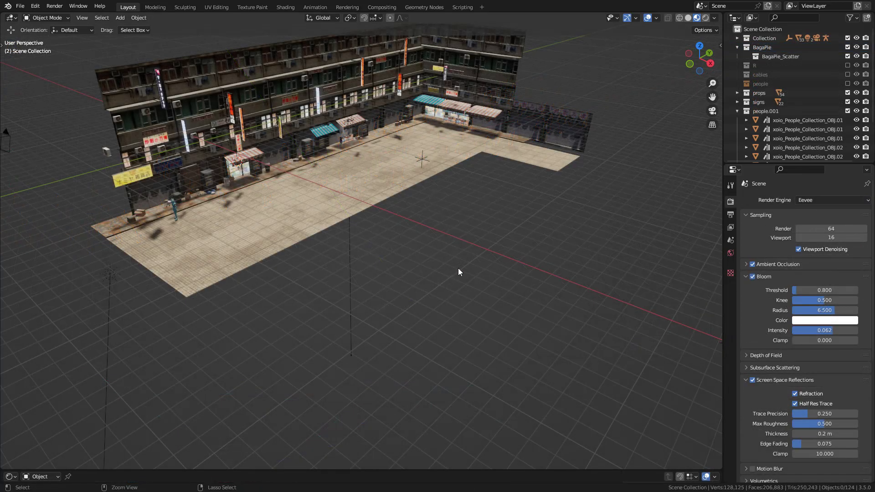
# Paste the copied people objects into the street scene and rotate the crowd about 83.1° around Z
pyautogui.hotkey('ctrl', 'v')
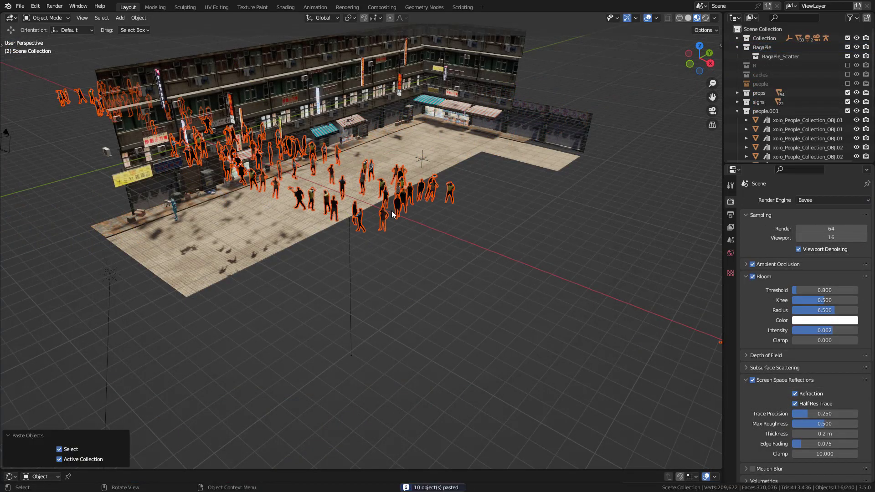
pyautogui.moveTo(458, 272); pyautogui.dragTo(403, 234, button='middle')
pyautogui.press('r')
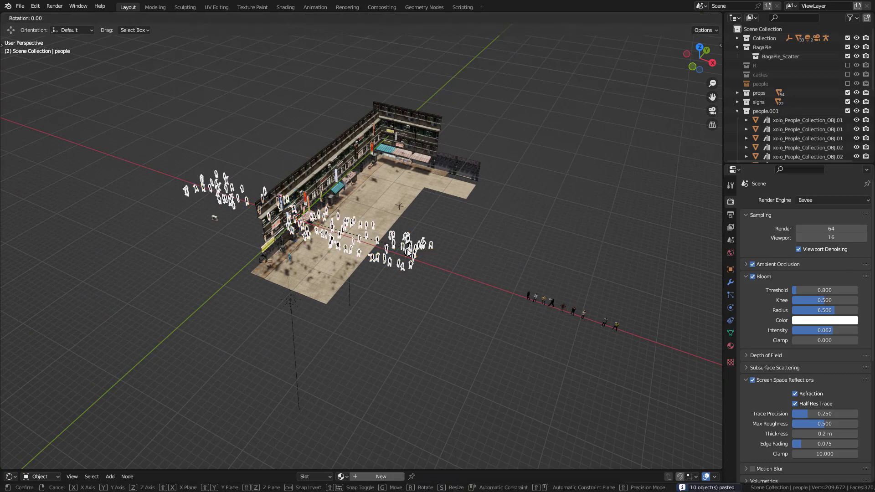
pyautogui.press('z')
pyautogui.click(340, 114)
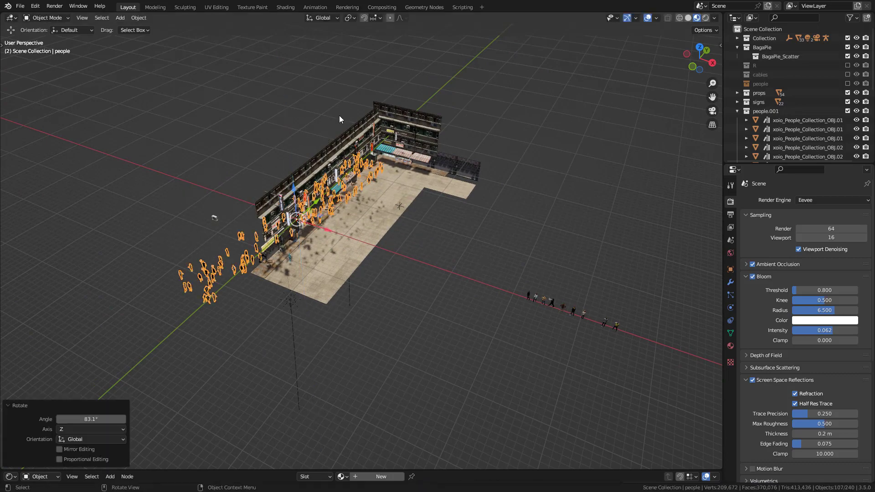
# Move the crowd about 9.47 m along X and rotate it about -5.8° in top view to align with the street
pyautogui.moveTo(338, 125); pyautogui.dragTo(364, 137, button='middle')
pyautogui.moveTo(347, 240); pyautogui.dragTo(398, 252)
pyautogui.press('KP_7')
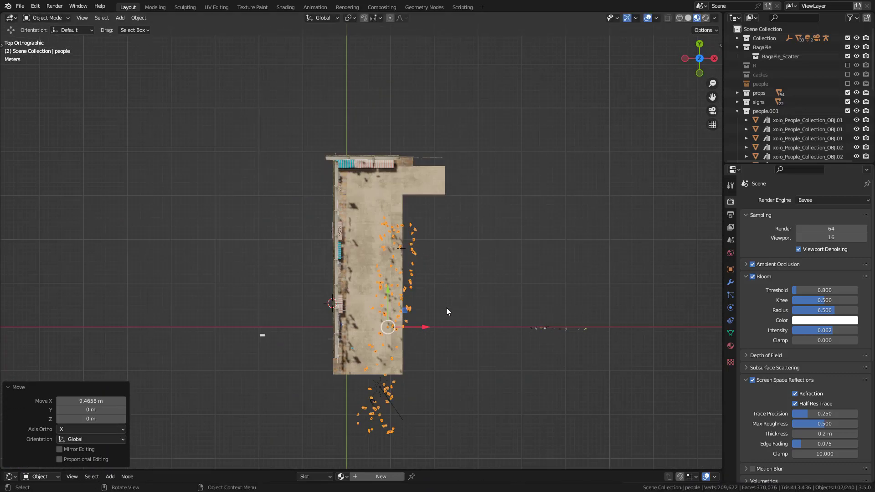
pyautogui.press('r')
pyautogui.click(463, 296)
# Shift the crowd about -4.06 m in X and 11.33 m in Y onto the street, and scale it by about 0.939
pyautogui.press('g')
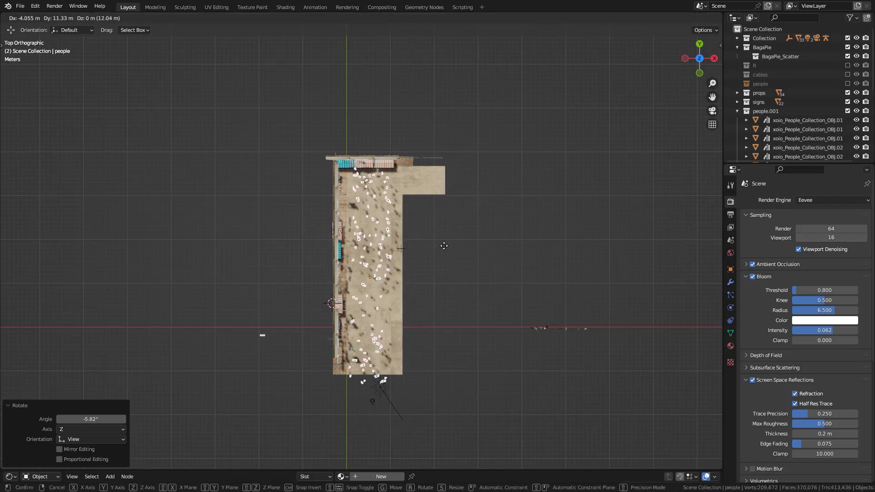
pyautogui.click(443, 246)
pyautogui.moveTo(444, 246); pyautogui.dragTo(467, 204, button='middle')
pyautogui.scroll(4, 478, 227)
pyautogui.press('s')
pyautogui.click(476, 226)
# In front view, lower the crowd to street level and scale it by about 1.145 to match the shopfronts
pyautogui.press('KP_1')
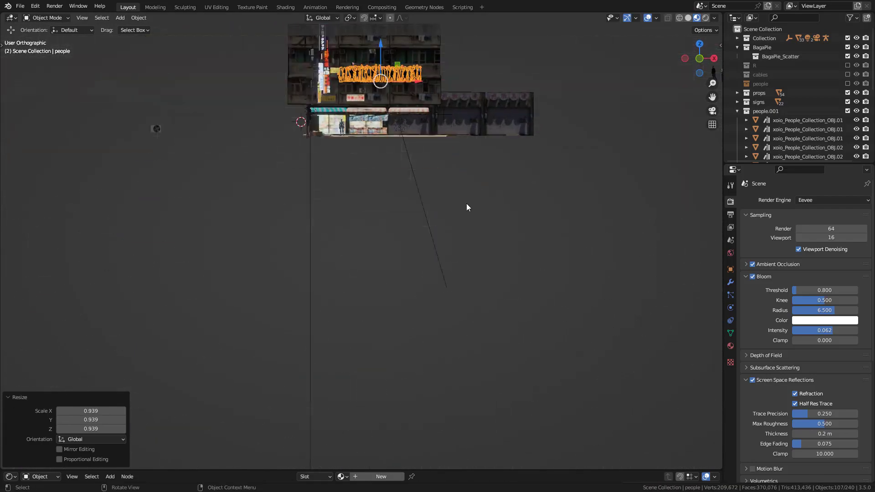
pyautogui.scroll(2, 466, 204)
pyautogui.keyDown('shift'); pyautogui.moveTo(461, 144); pyautogui.dragTo(458, 364, button='middle'); pyautogui.keyUp('shift')
pyautogui.scroll(2, 458, 364)
pyautogui.moveTo(398, 194); pyautogui.dragTo(426, 304)
pyautogui.scroll(5, 431, 322)
pyautogui.press('s')
pyautogui.click(486, 275)
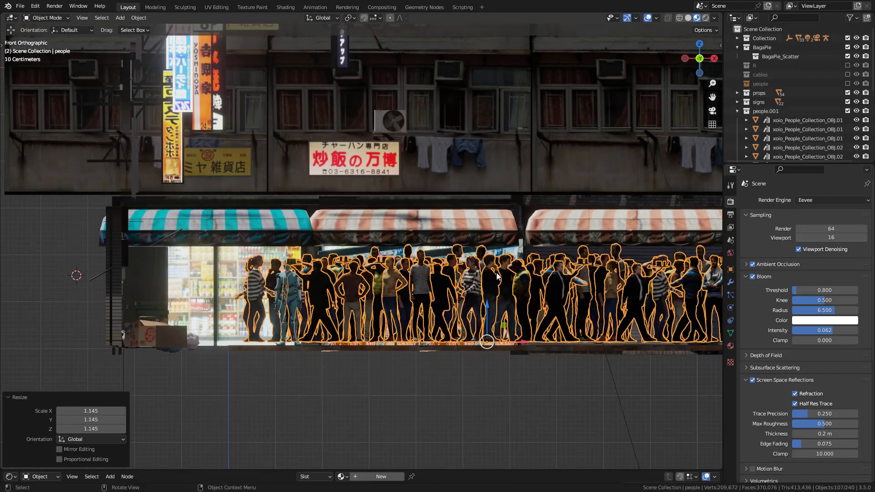
# Lower the crowd about 0.117 m along Z onto the ground and scale it by about 0.97
pyautogui.press('g')
pyautogui.press('z')
pyautogui.click(487, 313)
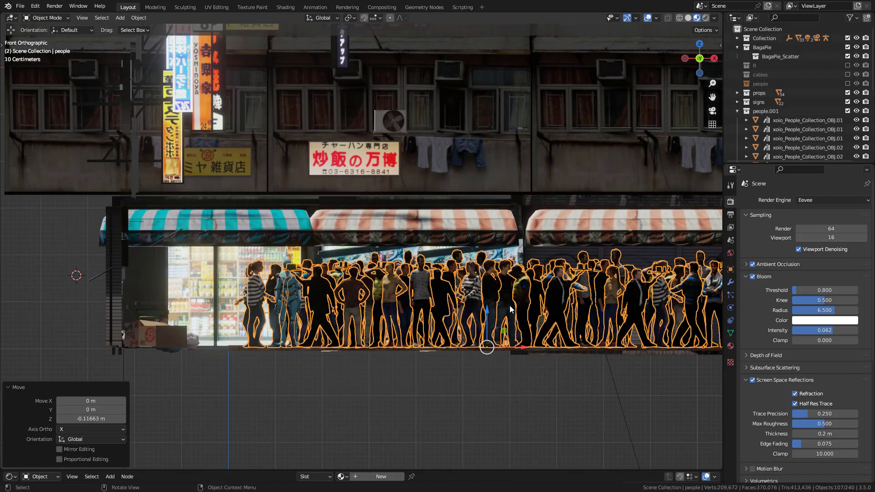
pyautogui.press('s')
pyautogui.press('Escape')
pyautogui.press('s')
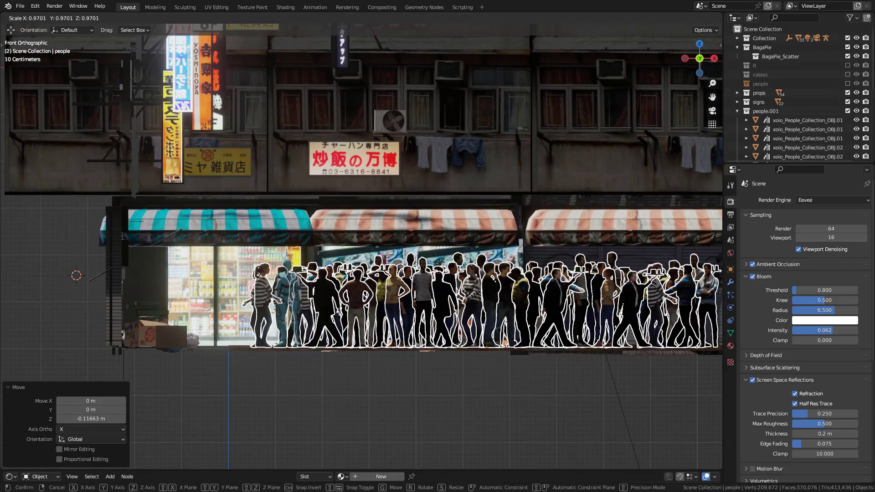
pyautogui.click(488, 313)
# In Edit Mode, pull the crowd plane's overhanging near end back to the edge of the street floor
pyautogui.moveTo(487, 314); pyautogui.dragTo(474, 291, button='middle')
pyautogui.scroll(-3, 481, 278)
pyautogui.press('Tab')
pyautogui.scroll(-3, 365, 283)
pyautogui.moveTo(292, 279); pyautogui.dragTo(245, 315, button='middle')
pyautogui.scroll(-2, 245, 315)
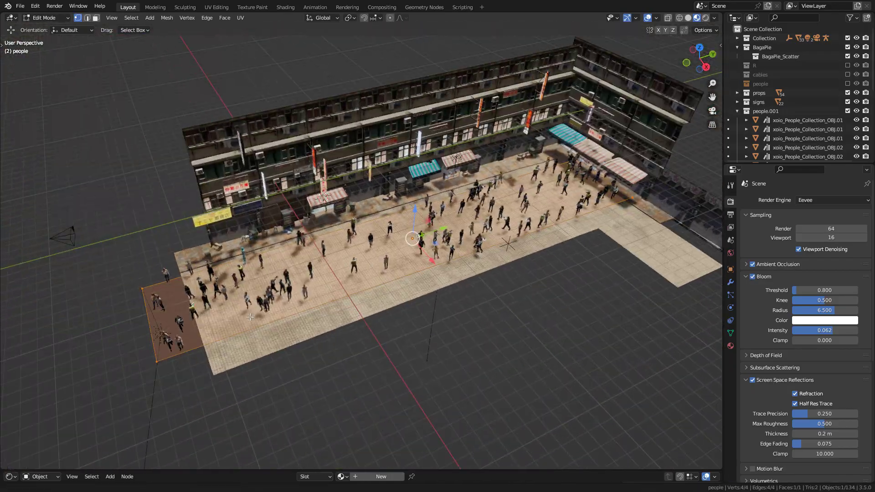
pyautogui.keyDown('shift'); pyautogui.click(159, 363); pyautogui.keyUp('shift')
pyautogui.moveTo(186, 313); pyautogui.dragTo(233, 298)
pyautogui.click(209, 347)
pyautogui.moveTo(219, 367); pyautogui.dragTo(245, 363)
pyautogui.keyDown('shift'); pyautogui.moveTo(246, 363); pyautogui.dragTo(106, 410, button='middle'); pyautogui.keyUp('shift')
# Move the plane's outer long edge about 2.09 m along X and add a loop cut near the far end
pyautogui.click(487, 238)
pyautogui.moveTo(504, 255); pyautogui.dragTo(517, 268)
pyautogui.click(382, 293)
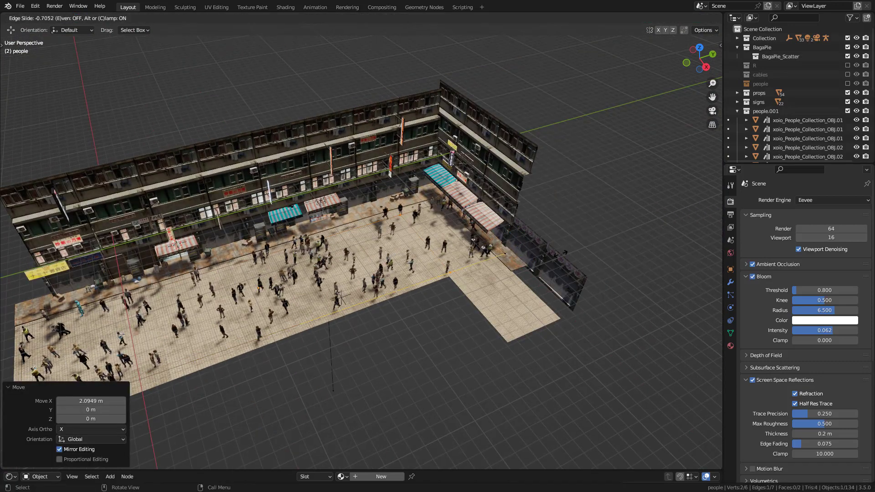
pyautogui.click(166, 75)
# Extrude the outer edge of the plane's far section over the side area of the street floor
pyautogui.click(87, 18)
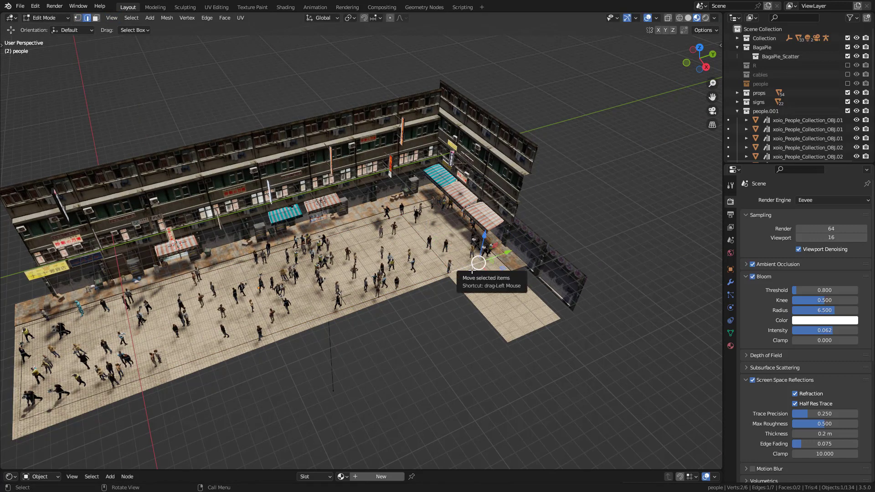
pyautogui.press('e')
pyautogui.click(556, 332)
pyautogui.moveTo(438, 298); pyautogui.dragTo(413, 280, button='middle')
pyautogui.scroll(2, 481, 265)
# Return to Object Mode and apply the crowd object's scale
pyautogui.press('Tab')
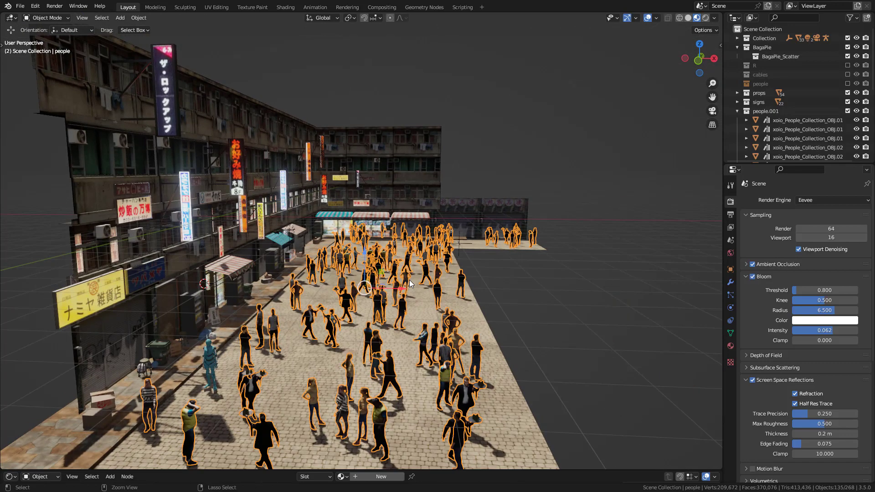
pyautogui.hotkey('ctrl', 'a')
pyautogui.click(408, 280)
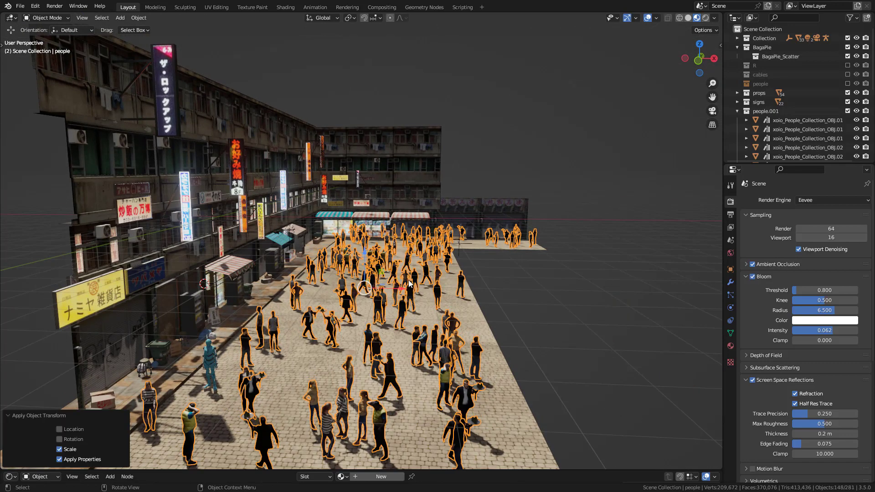
# Fine-tune the crowd's height in front view so the people's feet rest on the street floor
pyautogui.moveTo(409, 280); pyautogui.dragTo(418, 275, button='middle')
pyautogui.press('KP_1')
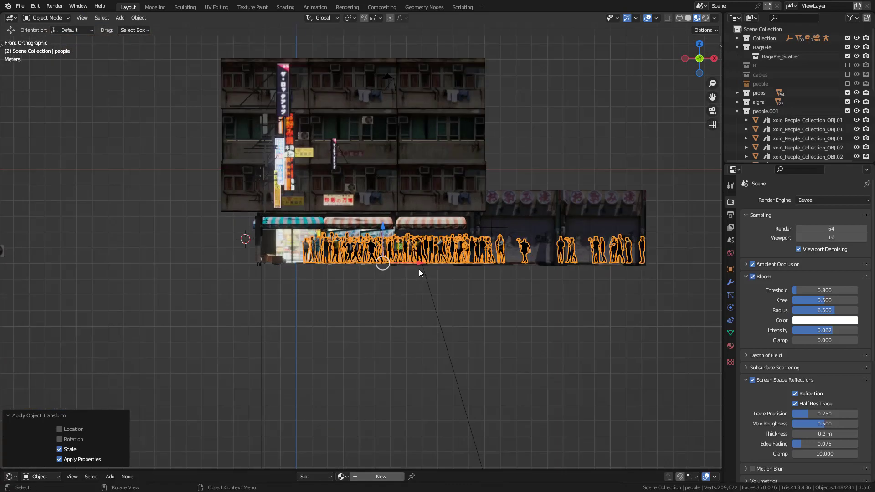
pyautogui.scroll(4, 433, 252)
pyautogui.press('Tab')
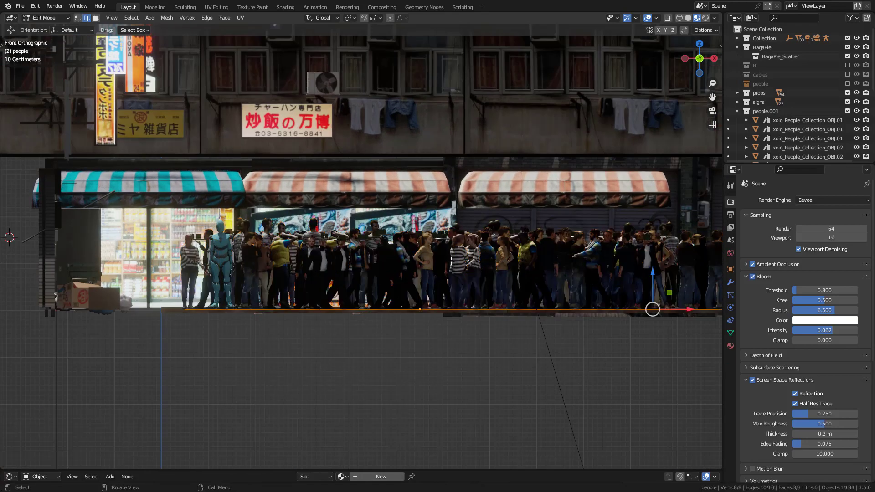
pyautogui.moveTo(451, 262); pyautogui.dragTo(319, 268, button='middle')
pyautogui.press('Tab')
pyautogui.press('g')
pyautogui.moveTo(304, 268); pyautogui.dragTo(304, 266)
pyautogui.keyDown('shift'); pyautogui.moveTo(304, 291); pyautogui.dragTo(369, 251, button='middle'); pyautogui.keyUp('shift')
pyautogui.scroll(3, 367, 254)
pyautogui.moveTo(373, 220); pyautogui.dragTo(373, 221)
pyautogui.scroll(-5, 373, 237)
pyautogui.click(483, 305)
pyautogui.moveTo(483, 305); pyautogui.dragTo(526, 277, button='middle')
pyautogui.hotkey('ctrl', 'z')
# Duplicate the crowd object, shift the copy along X toward the building's sidewalk, and raise it
pyautogui.scroll(-4, 526, 278)
pyautogui.hotkey('shift', 'd')
pyautogui.rightClick(475, 239)
pyautogui.moveTo(475, 239); pyautogui.dragTo(370, 228)
pyautogui.moveTo(481, 224)
pyautogui.mouseDown(button='middle')
pyautogui.moveTo(458, 253)
pyautogui.moveTo(482, 225)
pyautogui.mouseUp(button='middle')
pyautogui.moveTo(340, 191); pyautogui.dragTo(340, 164)
pyautogui.moveTo(440, 176); pyautogui.dragTo(417, 203, button='middle')
# In Edit Mode, delete the side-area face from the duplicated crowd plane
pyautogui.press('Tab')
pyautogui.click(96, 18)
pyautogui.click(535, 172)
pyautogui.press('x')
pyautogui.click(523, 191)
# Scale the duplicated crowd plane's whole mesh along X to 0.299 so it becomes a narrow strip
pyautogui.moveTo(464, 238); pyautogui.dragTo(524, 305, button='middle')
pyautogui.press('a')
pyautogui.press('s')
pyautogui.press('x')
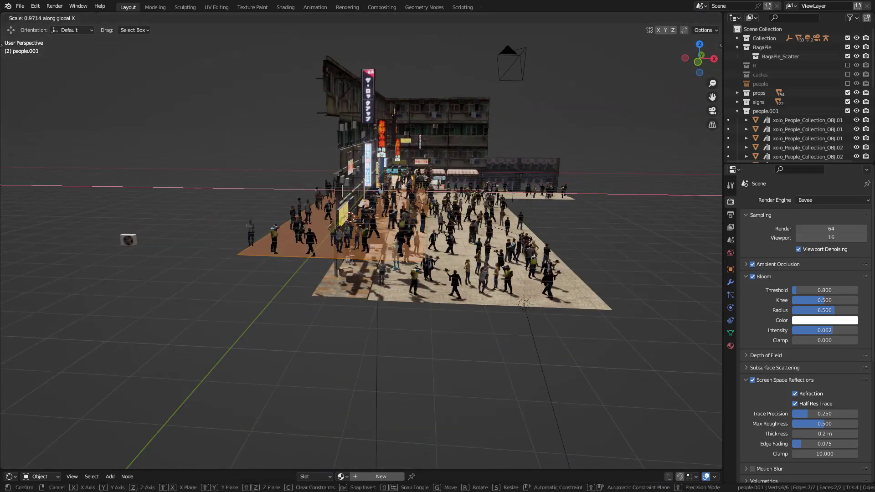
pyautogui.click(426, 223)
# In front view, lower the narrow crowd strip onto the sidewalk and nudge it about 0.05 m in X and 0.016 m in Z
pyautogui.press('KP_1')
pyautogui.keyDown('shift'); pyautogui.moveTo(426, 223); pyautogui.dragTo(382, 308, button='middle'); pyautogui.keyUp('shift')
pyautogui.scroll(2, 383, 308)
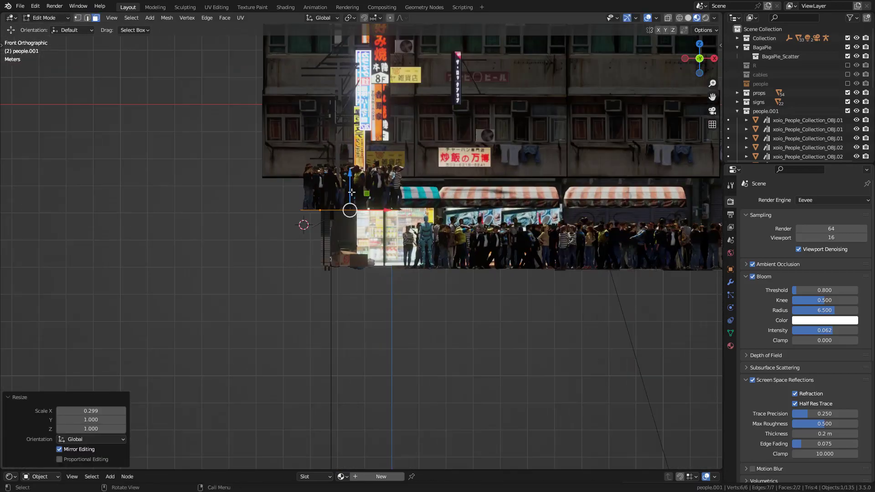
pyautogui.moveTo(349, 177); pyautogui.dragTo(350, 242)
pyautogui.scroll(1, 425, 271)
pyautogui.scroll(8, 424, 272)
pyautogui.press('g')
pyautogui.click(427, 300)
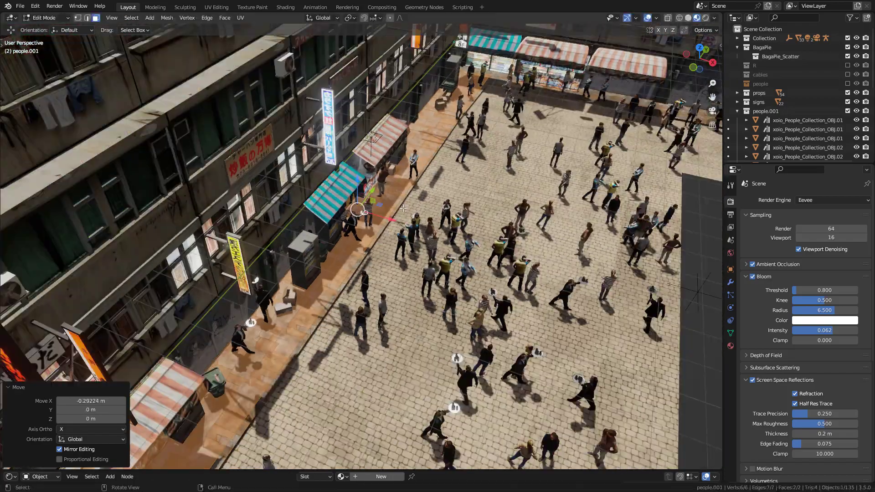
# In edge select mode, move the crowd strip's outer edge, lying behind the building wall, along X toward the street by about 2.3 m
pyautogui.scroll(-4, 403, 208)
pyautogui.moveTo(403, 208); pyautogui.dragTo(431, 185, button='middle')
pyautogui.click(87, 18)
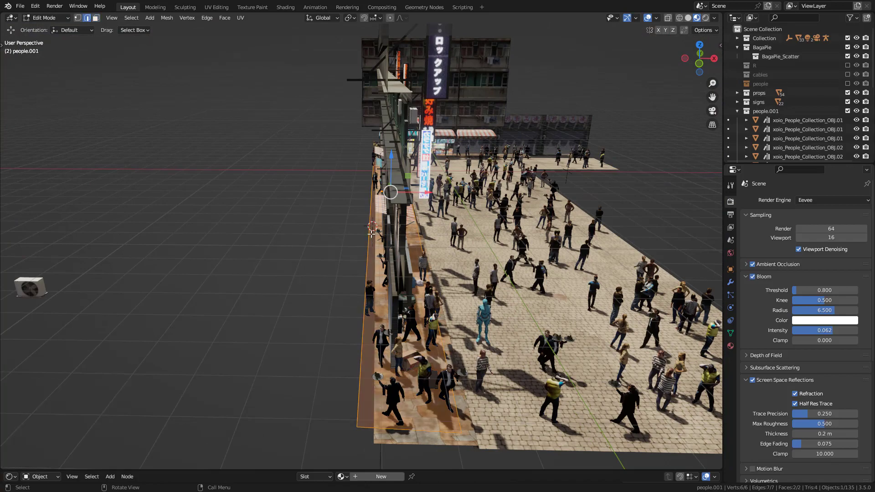
pyautogui.click(365, 214)
pyautogui.moveTo(348, 175); pyautogui.dragTo(375, 182, button='middle')
pyautogui.press('g')
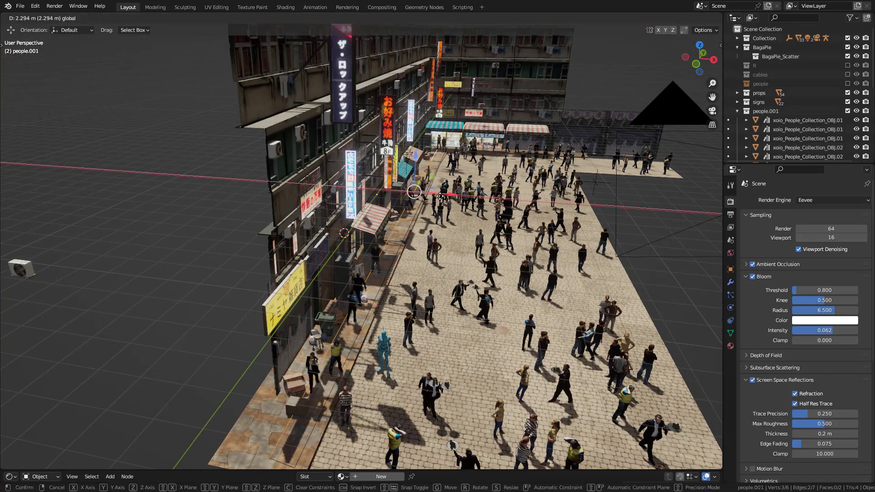
pyautogui.click(438, 197)
pyautogui.moveTo(438, 197); pyautogui.dragTo(388, 237, button='middle')
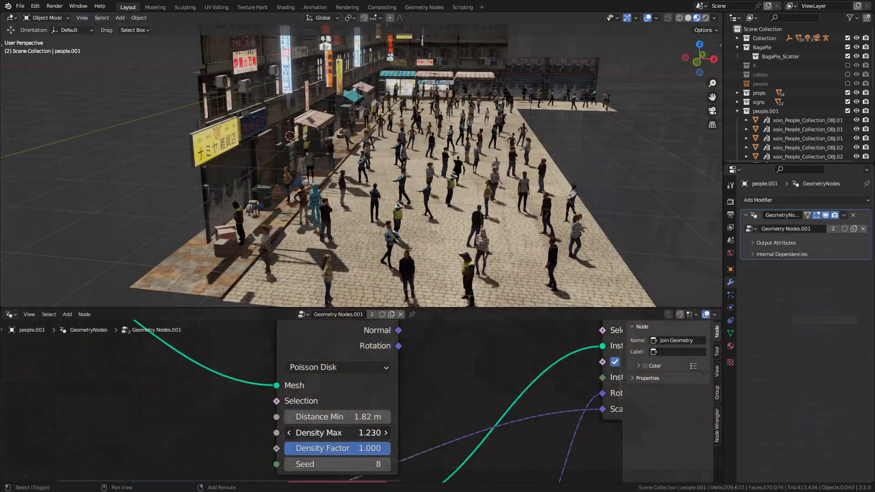
# Set the Poisson Disk distribution's Density Max to 51.080 and Distance Min to 0.66 m, and switch the viewport to Solid shading
pyautogui.moveTo(346, 433); pyautogui.dragTo(260, 434)
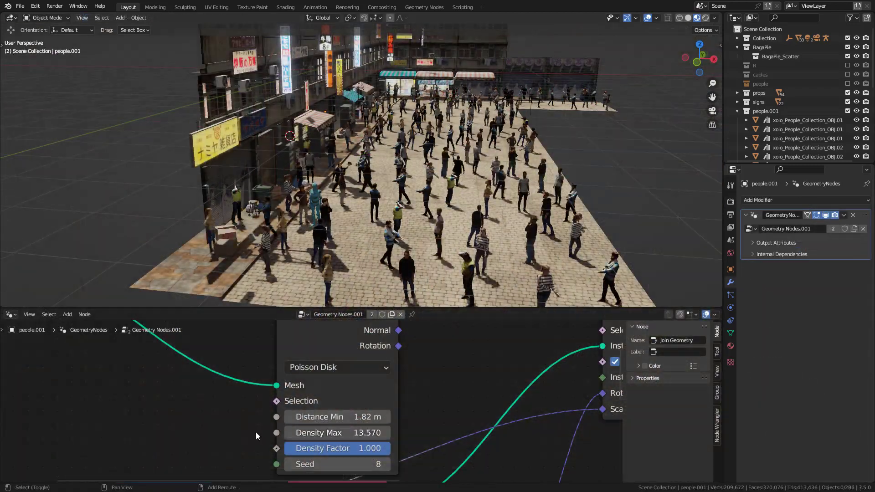
pyautogui.moveTo(319, 417); pyautogui.dragTo(249, 417)
pyautogui.moveTo(524, 237); pyautogui.dragTo(589, 193, button='middle')
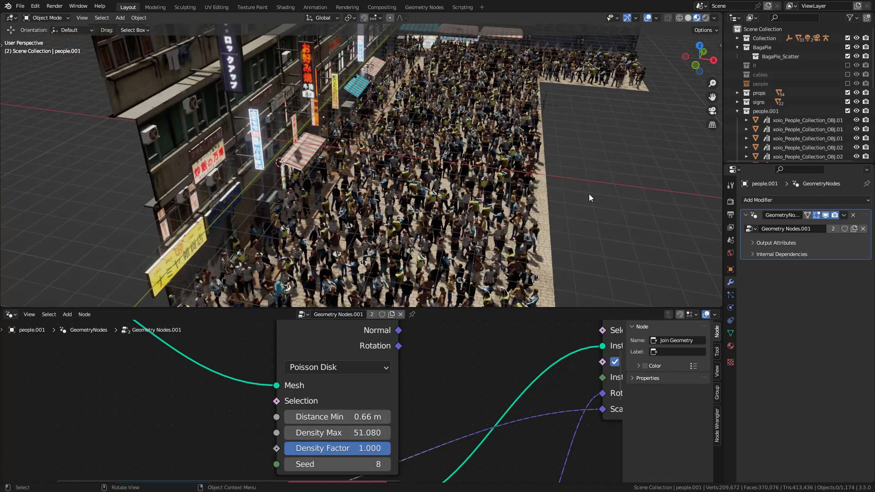
pyautogui.click(689, 21)
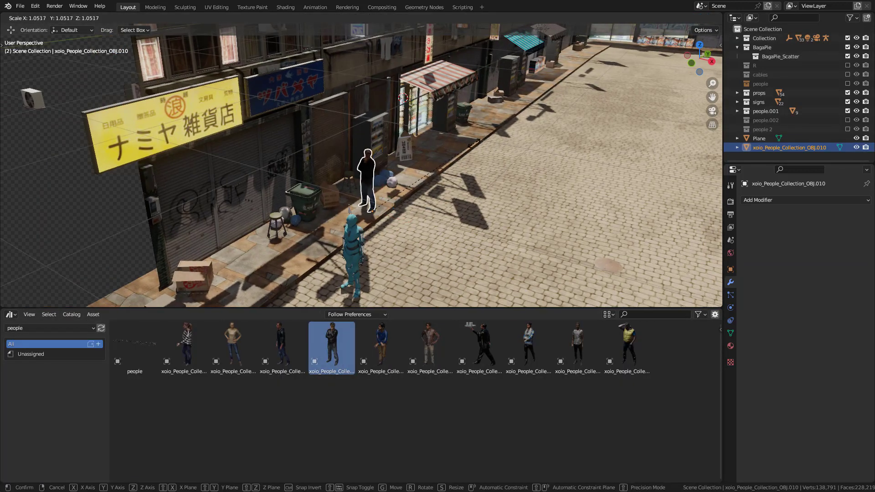
# Place the woman in the beige top, the two dark-clothed figures and the grey-shirted figure from the people assets along the sidewalk
pyautogui.moveTo(233, 344); pyautogui.dragTo(246, 316)
pyautogui.moveTo(274, 263); pyautogui.dragTo(292, 271)
pyautogui.moveTo(479, 344); pyautogui.dragTo(462, 154)
pyautogui.moveTo(587, 354); pyautogui.dragTo(482, 117)
# Place the blue-shirted person from the people assets on the sidewalk near the red-striped awning and scale the figure by 1.016
pyautogui.moveTo(529, 346); pyautogui.dragTo(418, 177)
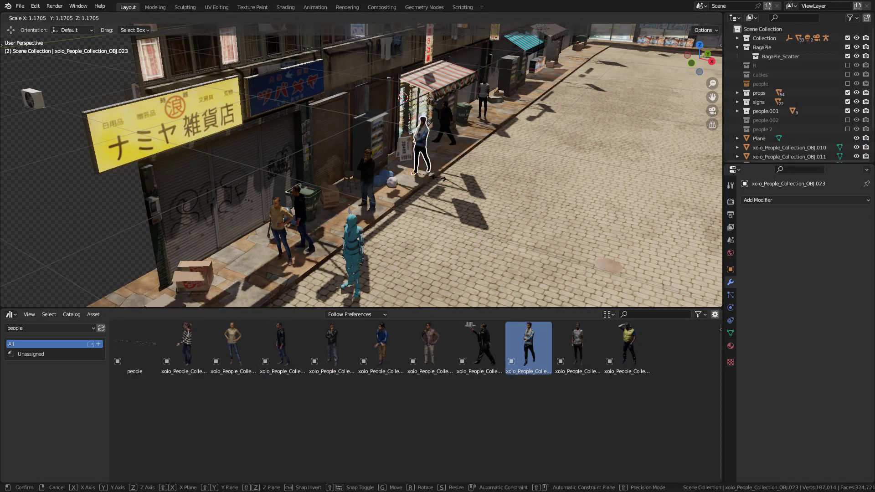
pyautogui.click(439, 177)
pyautogui.moveTo(454, 162); pyautogui.dragTo(639, 94, button='middle')
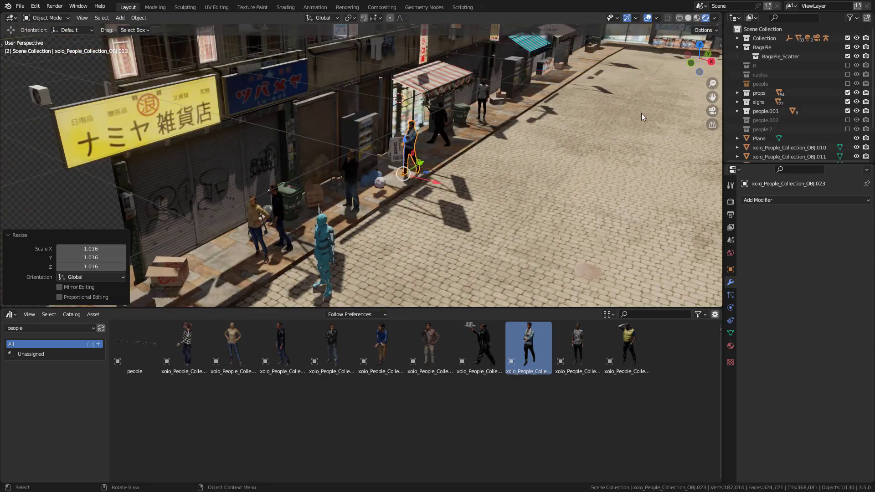